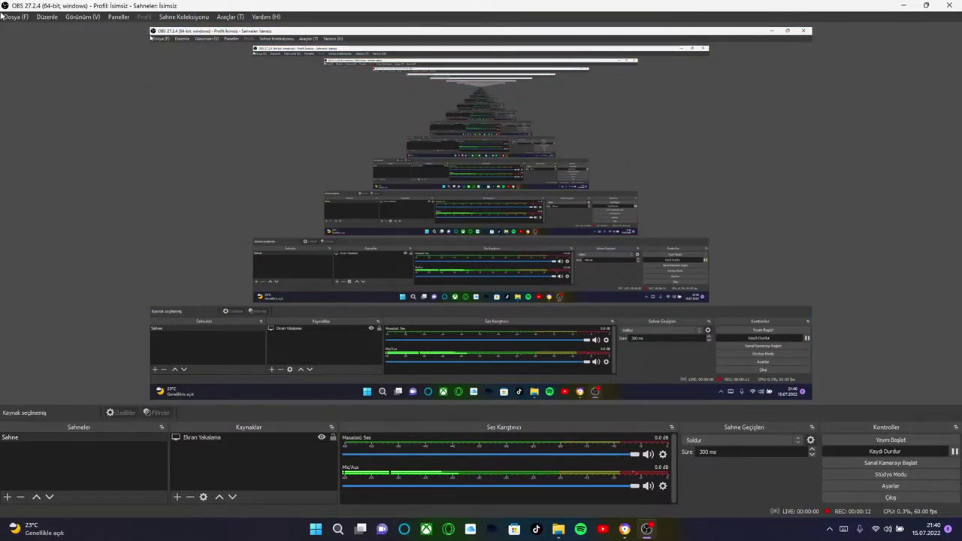
Step: Minimize the recorder, close the Key Kart LLC folder's properties dialog and maximize the browser showing the Chrome Launcher page
click(903, 5)
drag(828, 40, 554, 448)
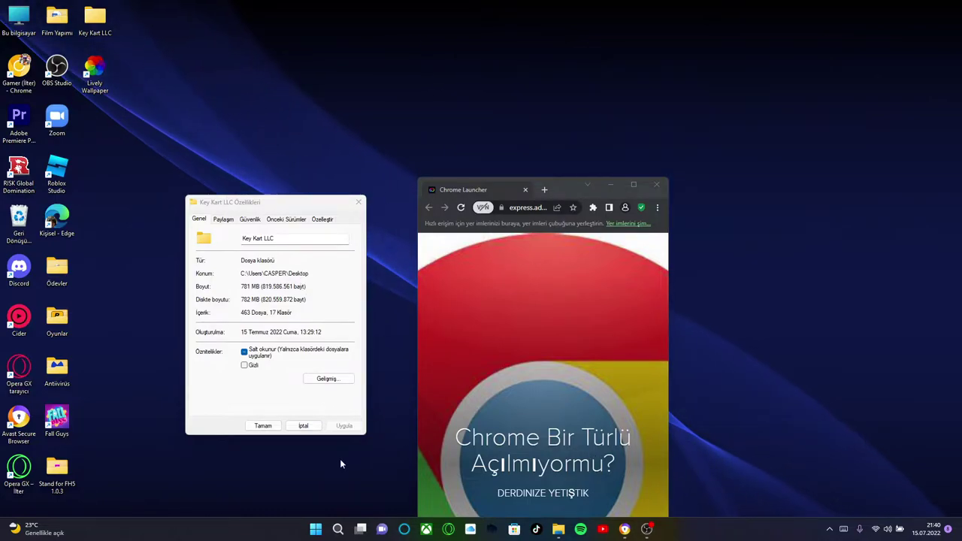
click(267, 426)
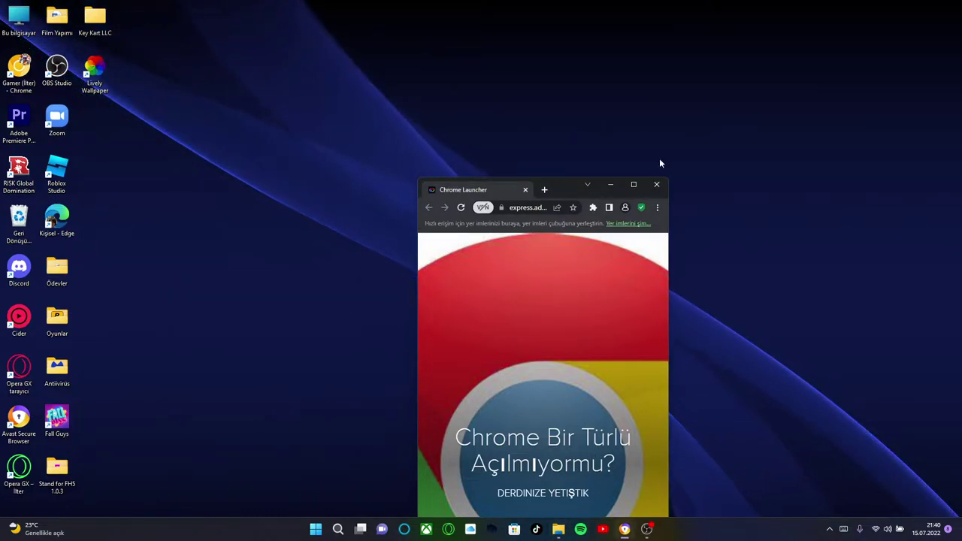
click(634, 185)
Step: Look over the Chrome Launcher page, from its heading to the download link below it
scroll(450, 394, down, 2)
scroll(338, 353, up, 2)
scroll(455, 430, down, 2)
scroll(455, 430, up, 2)
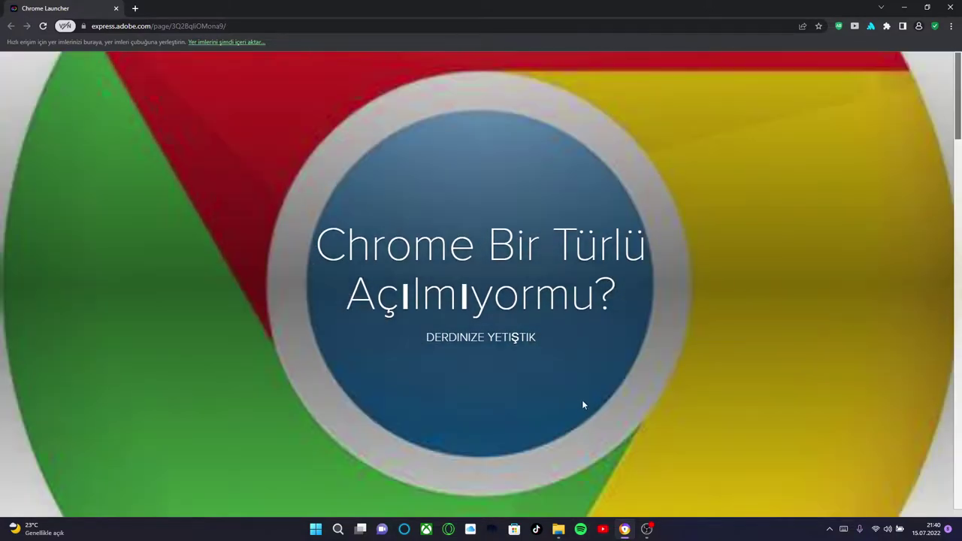
scroll(485, 498, down, 2)
scroll(485, 499, up, 2)
scroll(549, 479, down, 2)
scroll(519, 438, up, 2)
scroll(483, 339, down, 4)
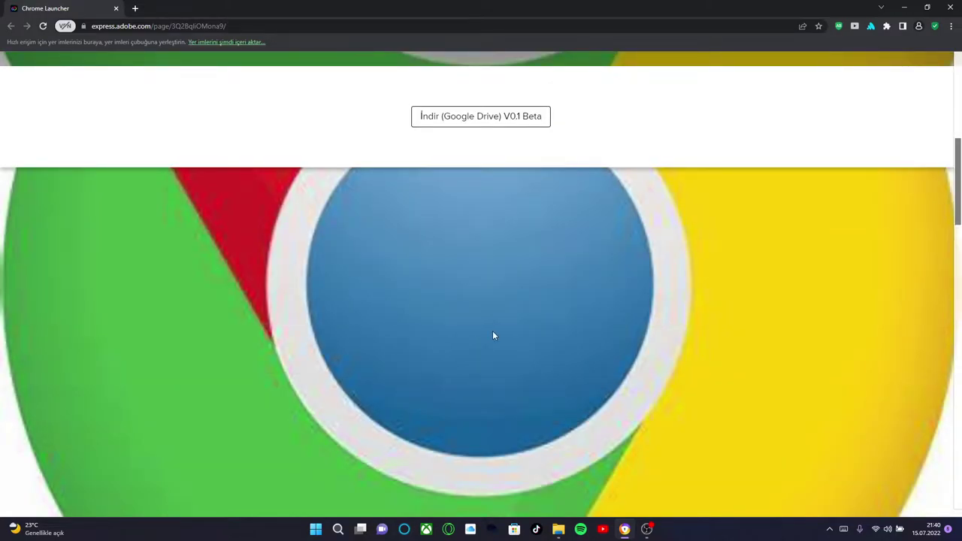
scroll(493, 335, up, 4)
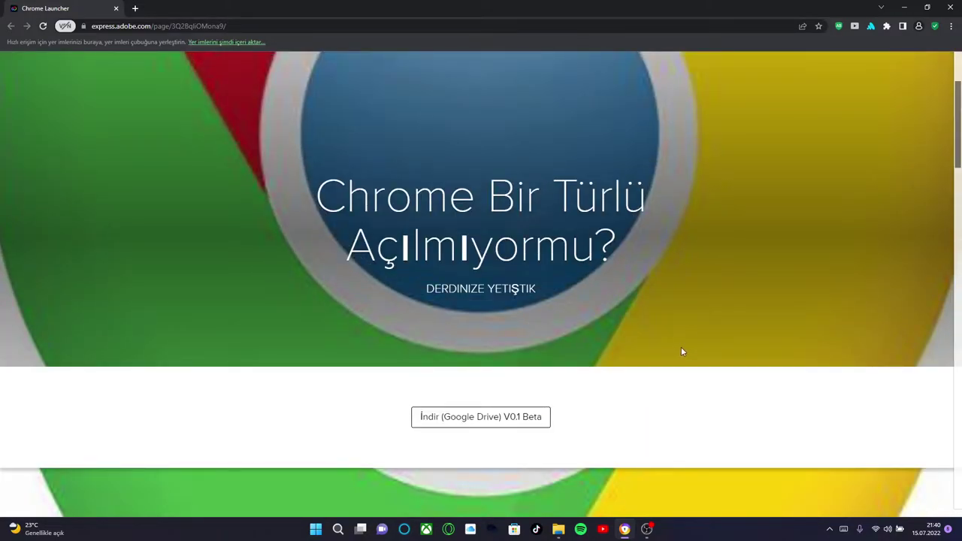
scroll(682, 350, up, 2)
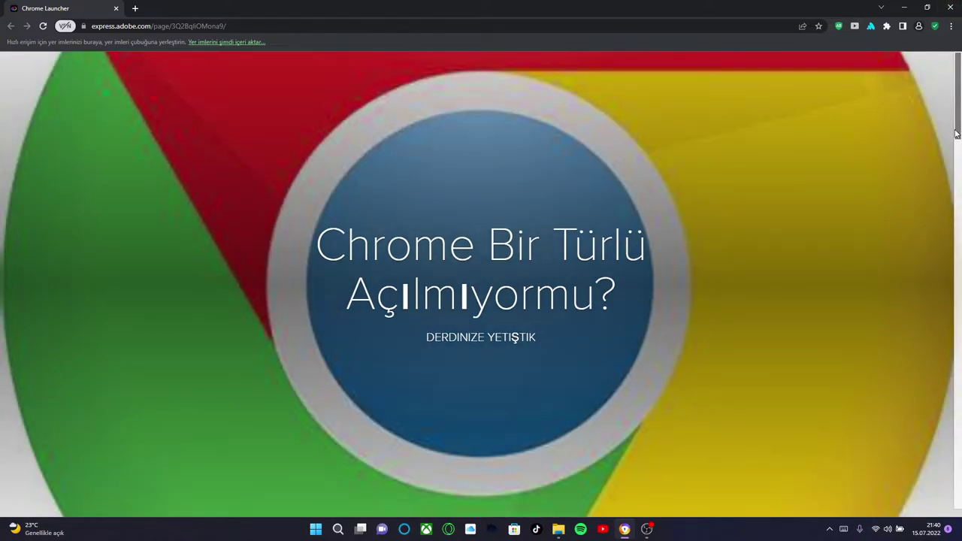
Step: Download Chrome Launcher V0.1.bat through the page's Google Drive link, accepting the download despite the missing virus scan
key(ctrl+a)
click(843, 148)
scroll(681, 251, down, 1)
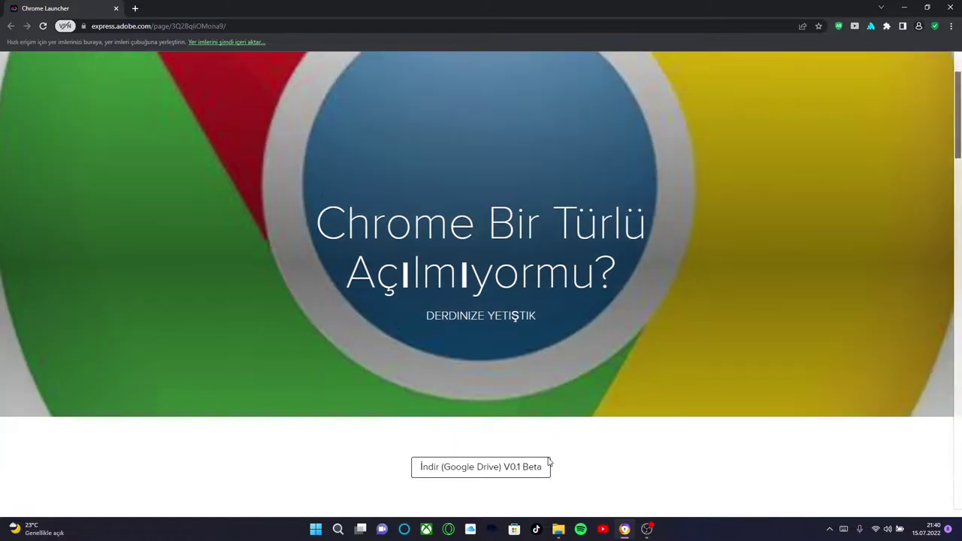
click(507, 473)
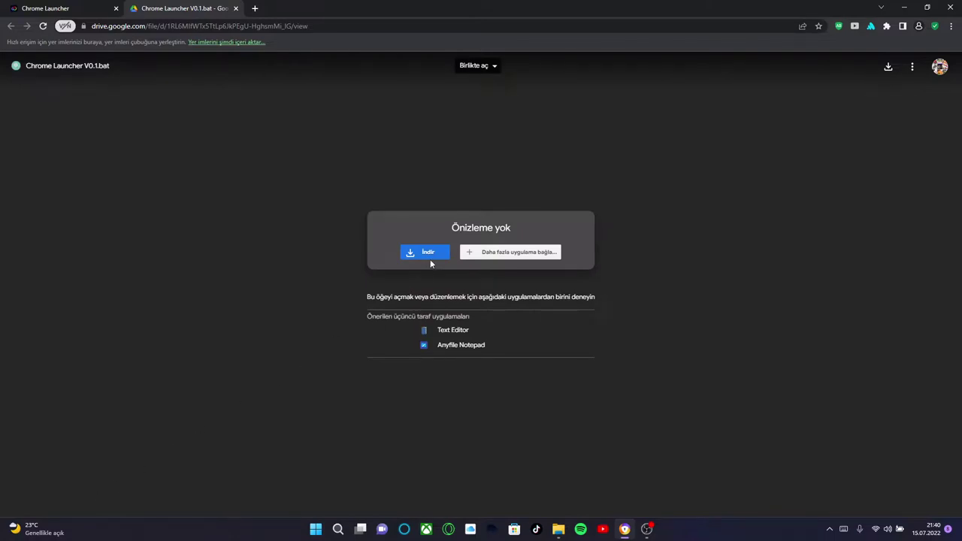
click(430, 257)
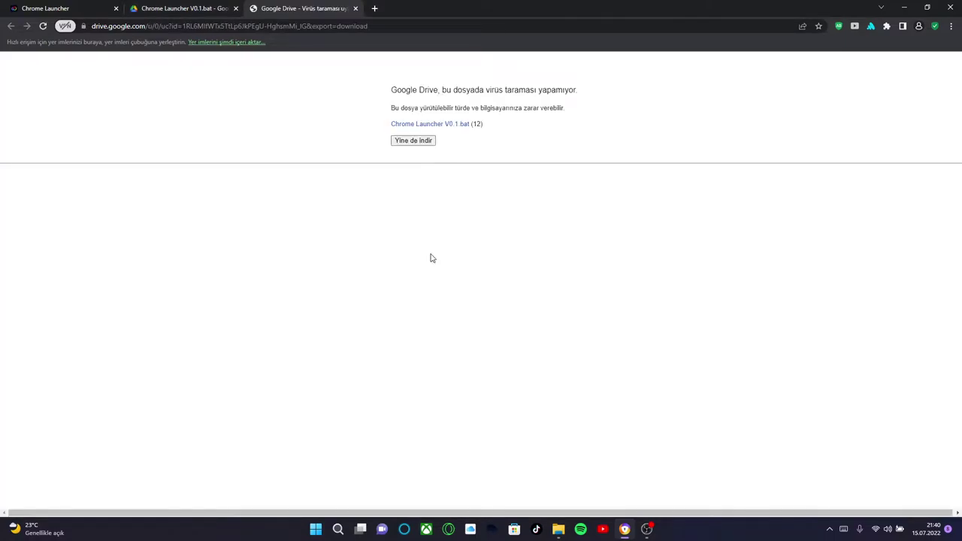
drag(342, 80, 541, 108)
click(580, 116)
click(581, 116)
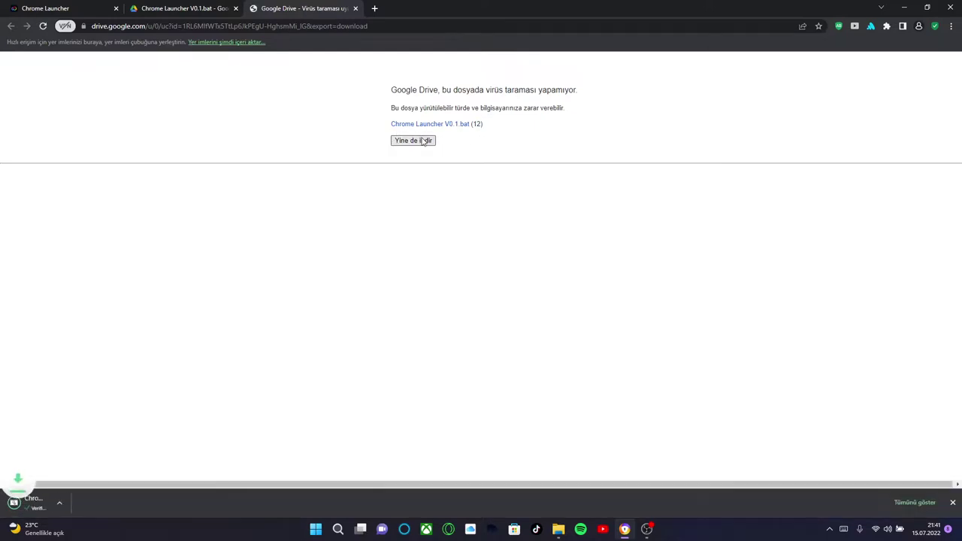
Step: Show the downloaded Chrome Launcher V0.1 file in its folder
click(106, 502)
click(170, 469)
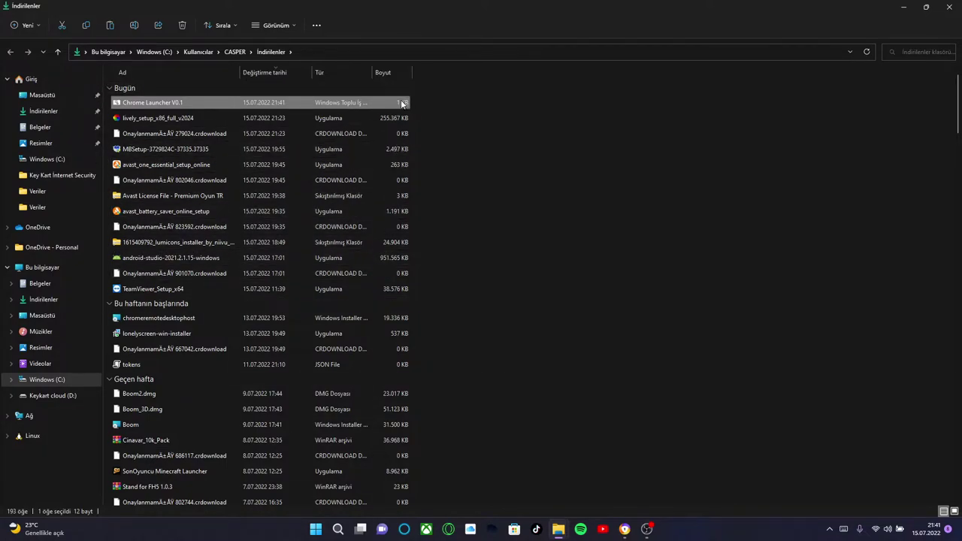
Step: Start Chrome Launcher V0.1 and examine the SmartScreen warning with its extra information on the app and publisher
double_click(196, 103)
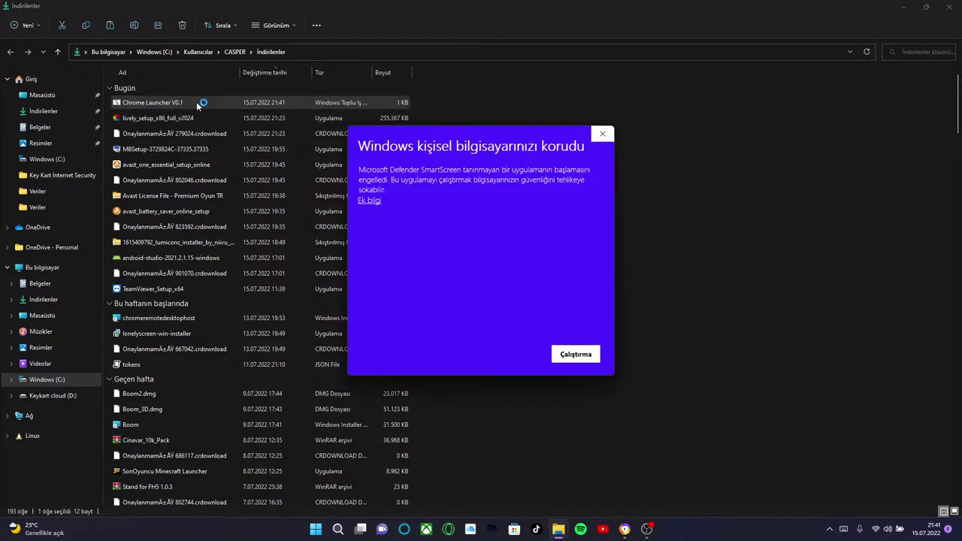
drag(496, 132, 516, 149)
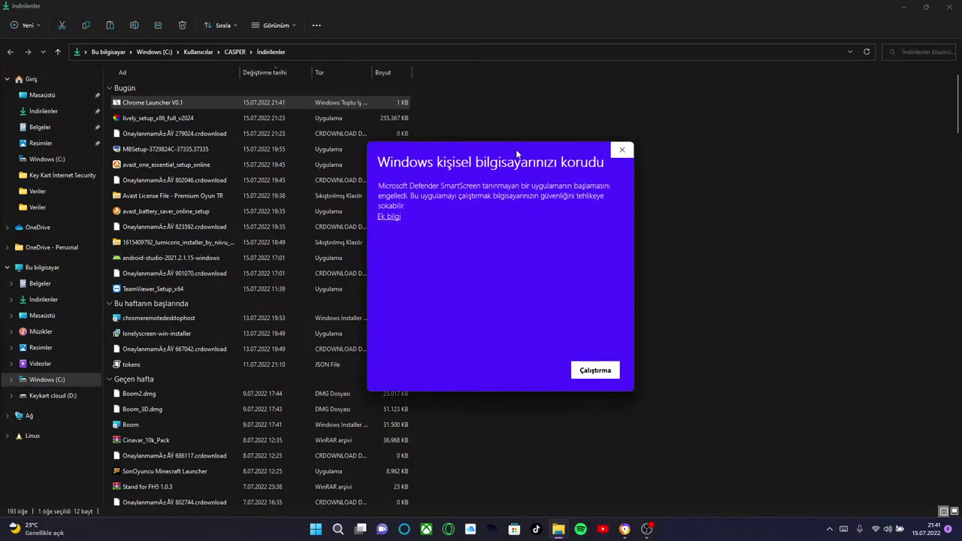
drag(395, 193, 460, 197)
click(481, 216)
click(387, 217)
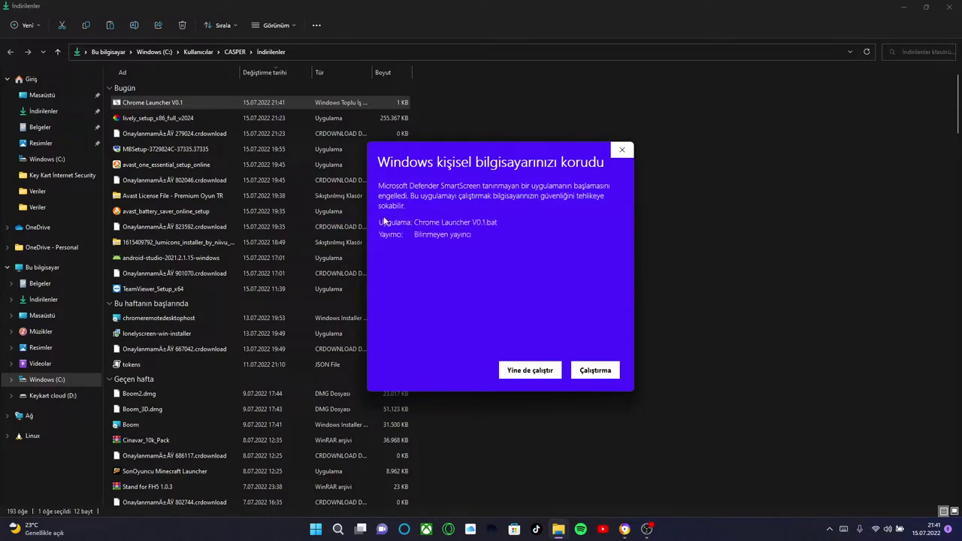
drag(449, 223, 380, 222)
double_click(390, 234)
click(533, 227)
drag(450, 241, 512, 263)
click(512, 263)
click(647, 529)
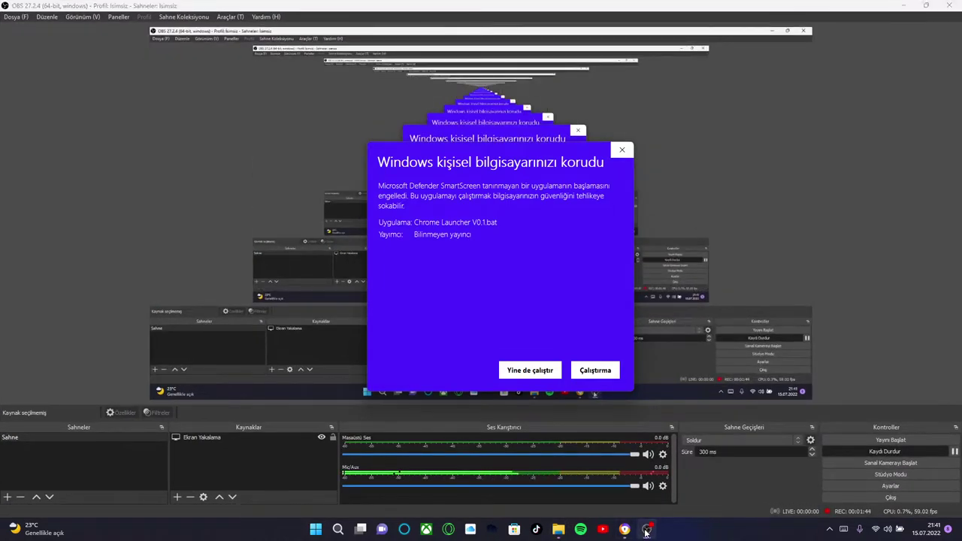
click(646, 530)
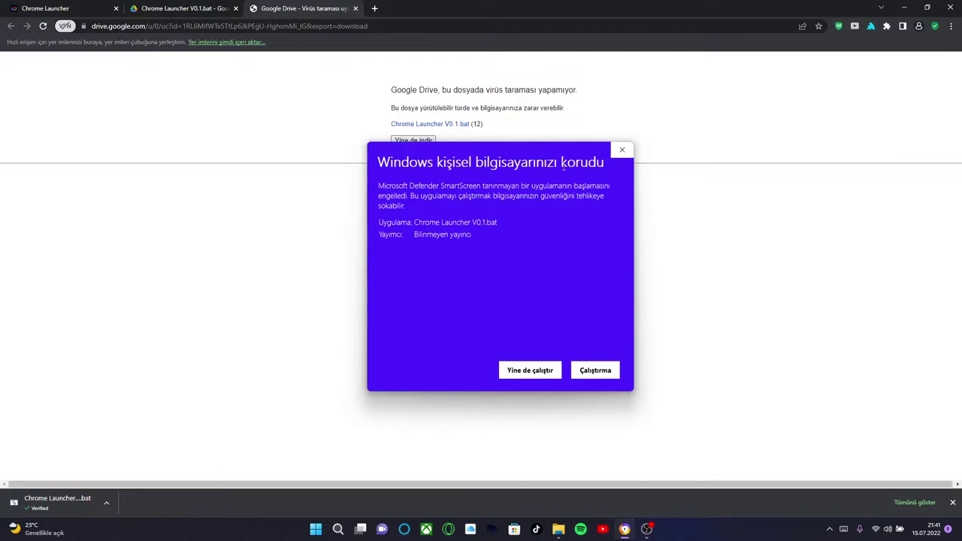
click(906, 7)
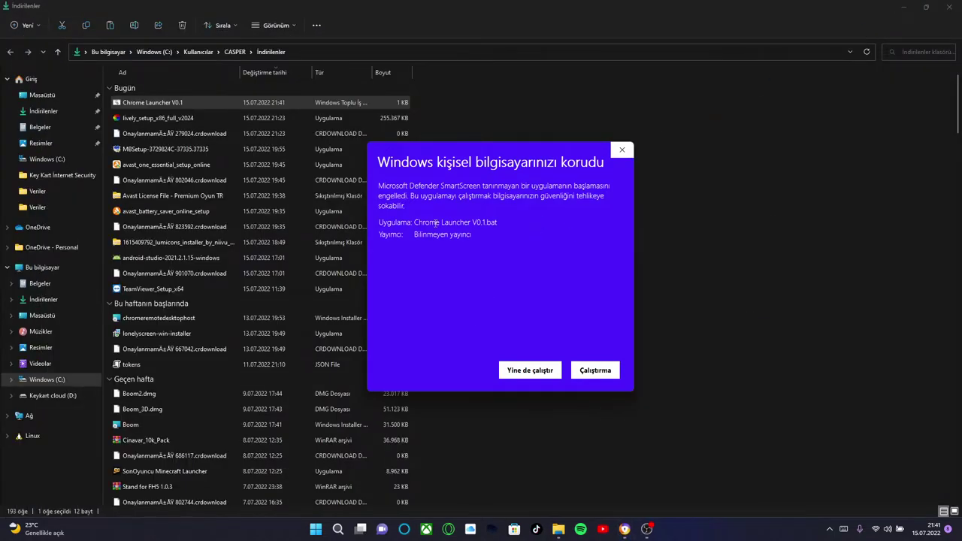
click(622, 150)
Step: Run Chrome Launcher V0.1 from the Downloads folder, expanding the SmartScreen details and choosing to run it anyway
double_click(239, 103)
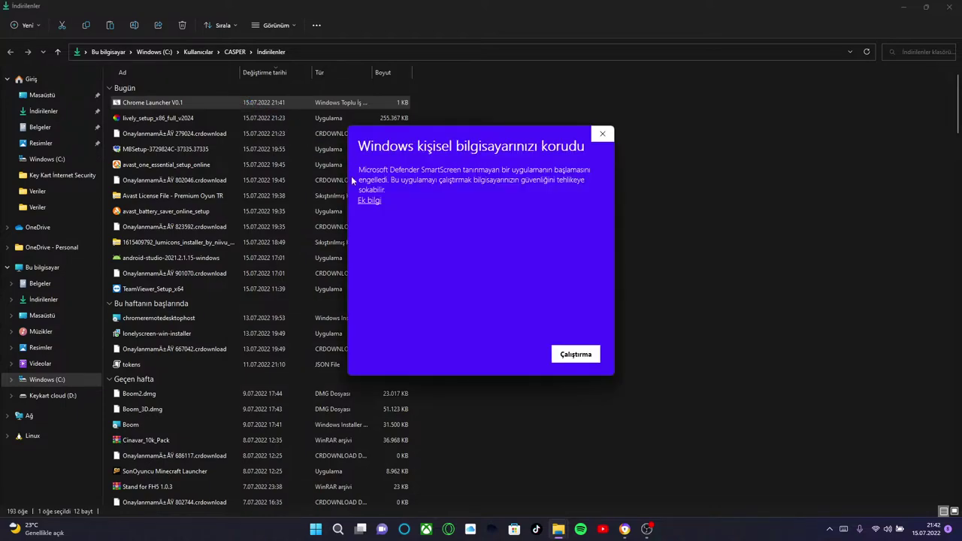
click(370, 201)
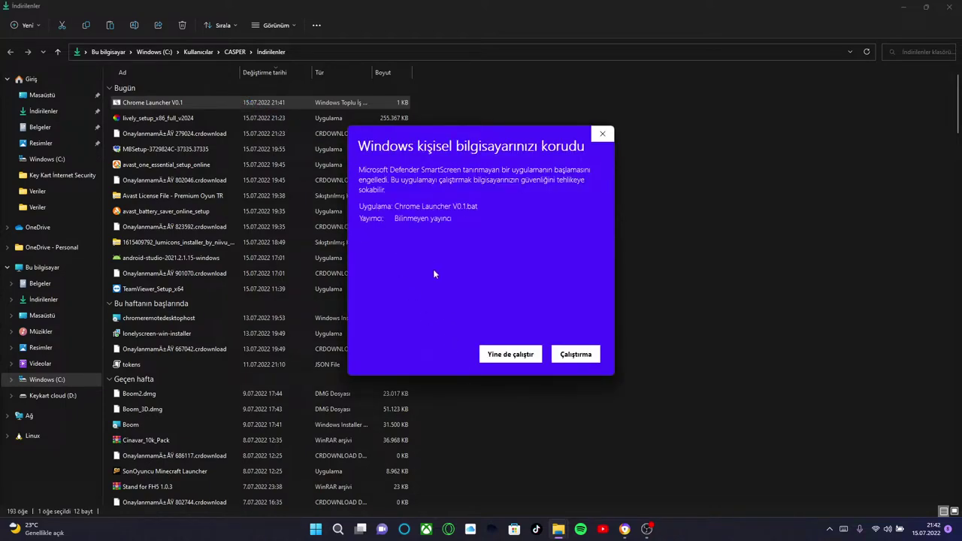
click(511, 353)
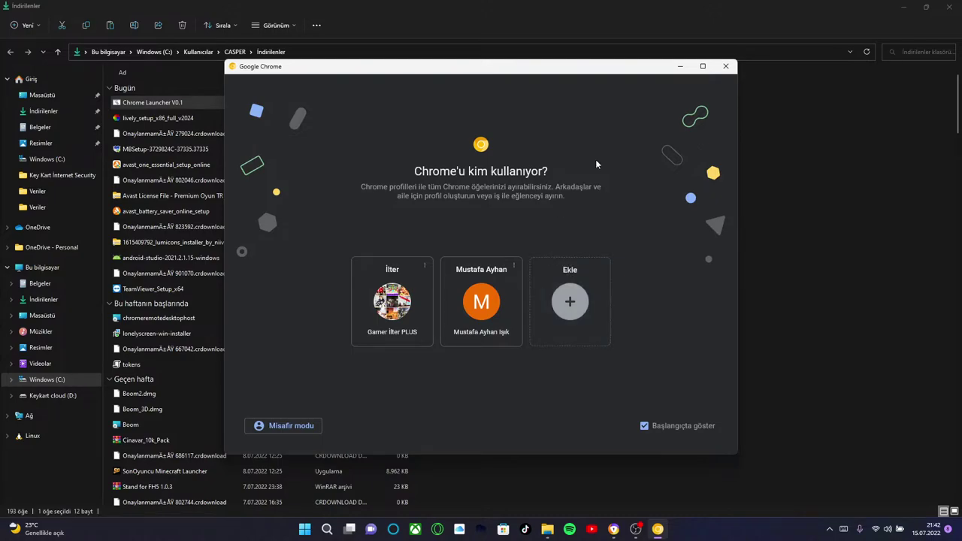
Step: Close the Chrome profile picker and both open folder windows, Downloads and Key Kart Internet Security
click(725, 66)
drag(597, 123, 472, 110)
click(471, 100)
click(517, 133)
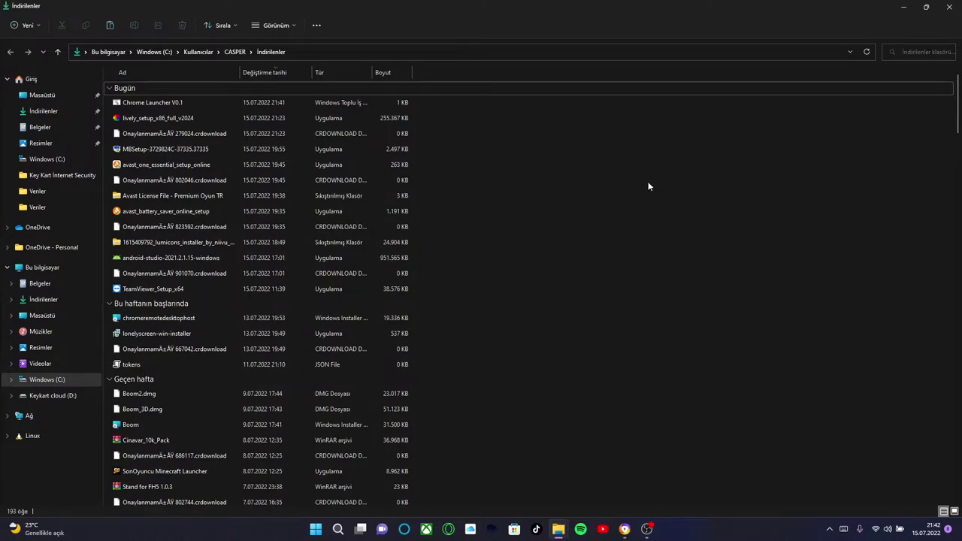
click(949, 6)
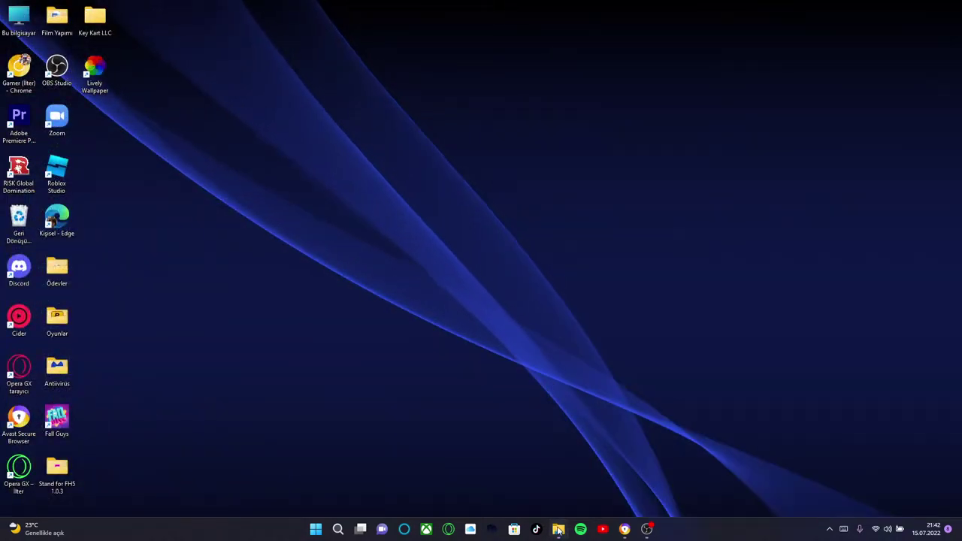
click(558, 529)
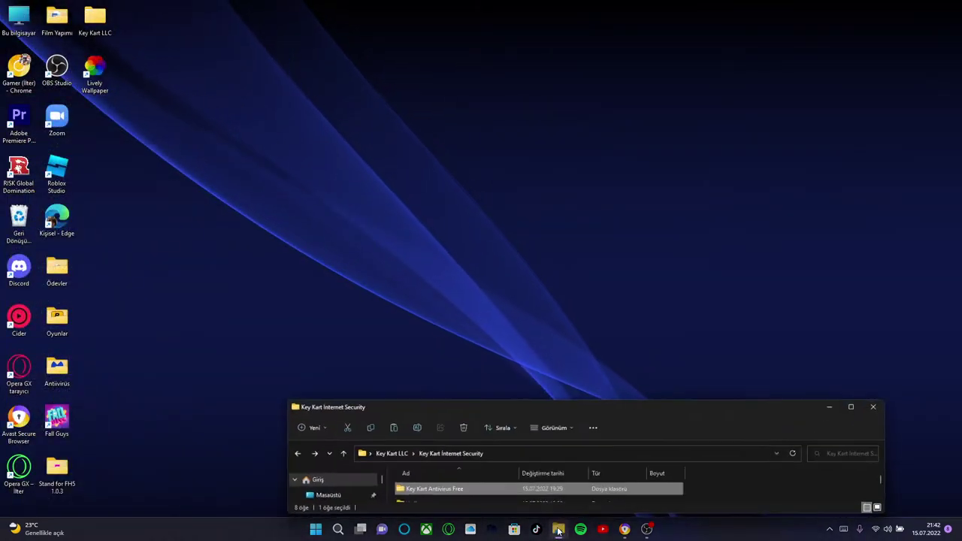
click(872, 406)
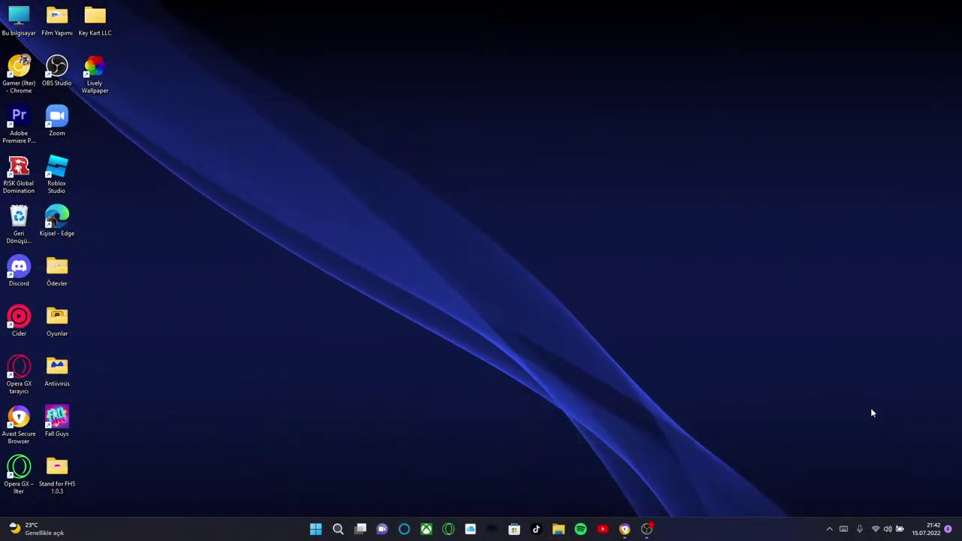
Step: Switch back to the browser, close the Google Drive virus-scan tab and close the whole browser window
click(624, 529)
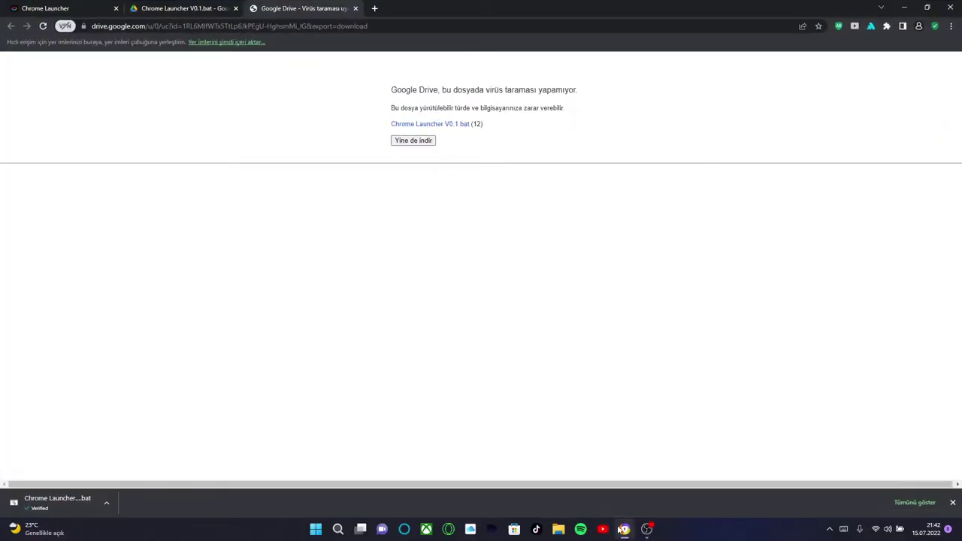
click(355, 9)
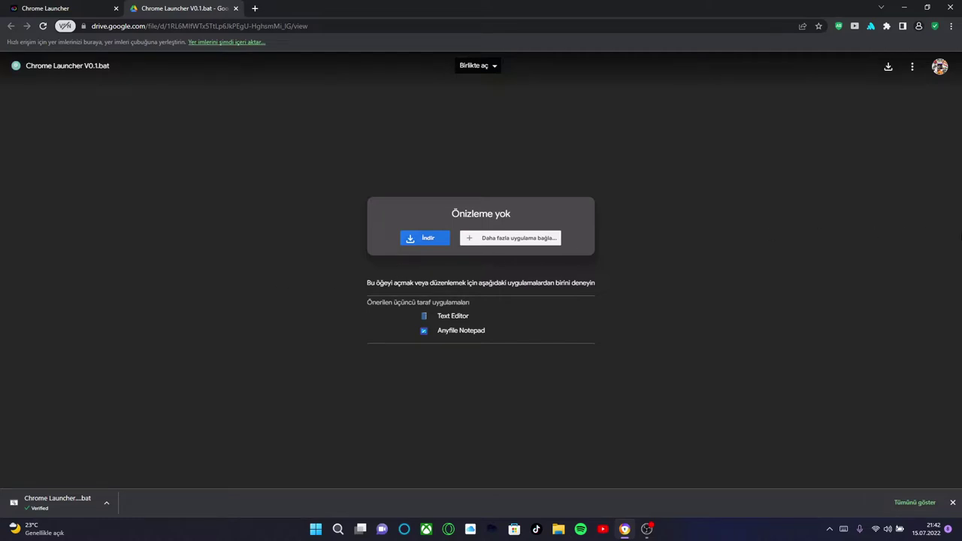
click(949, 6)
drag(939, 18, 23, 83)
Step: Open the Key Kart LLC folder on the desktop and enlarge its window to the full screen height
click(95, 15)
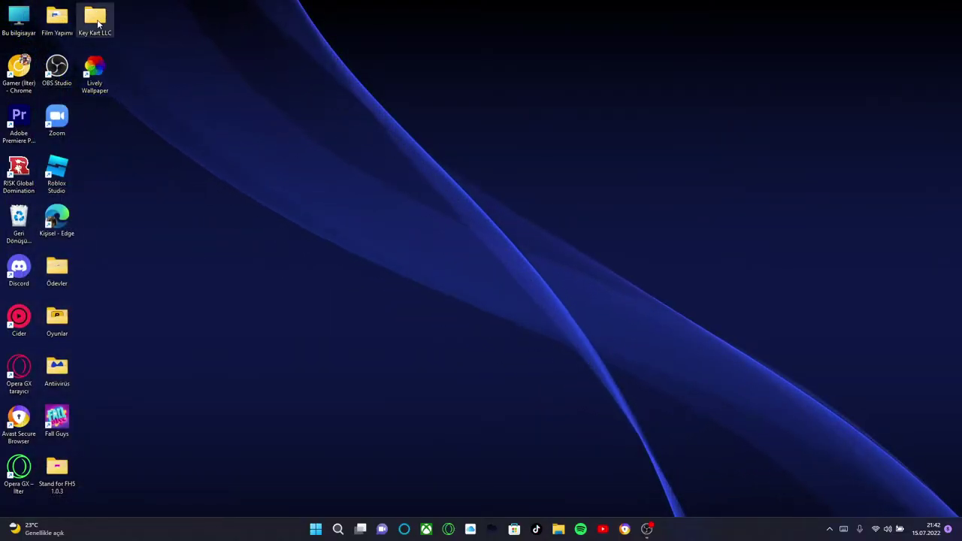
double_click(97, 20)
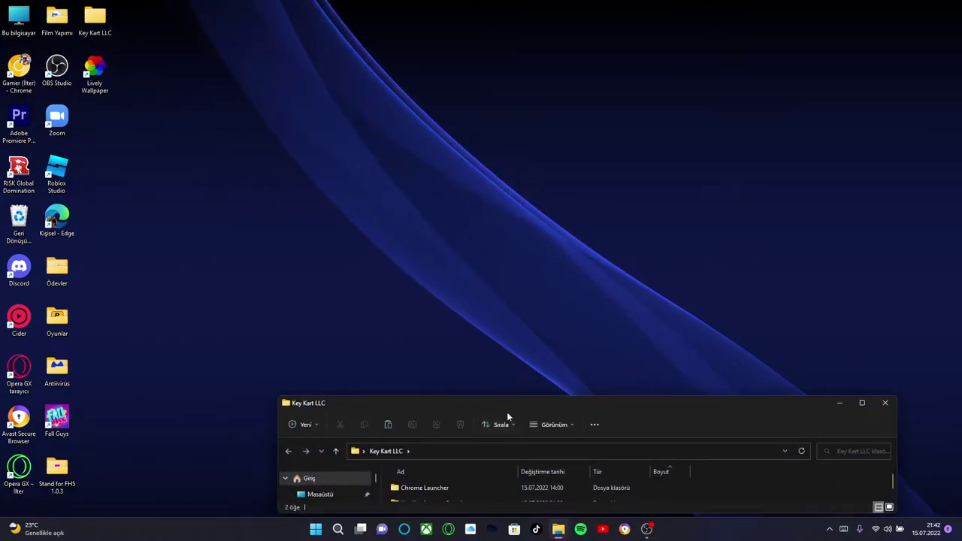
drag(546, 406, 537, 288)
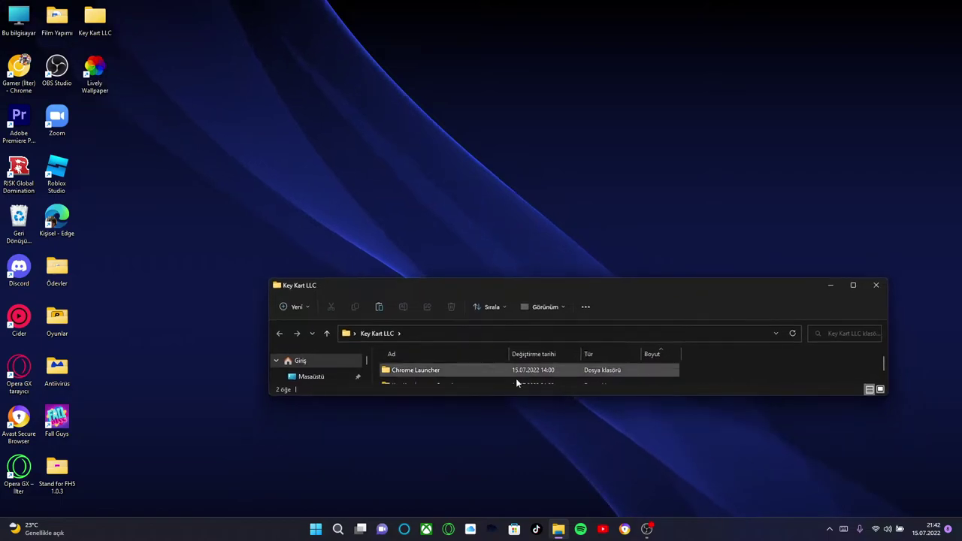
drag(562, 396, 526, 520)
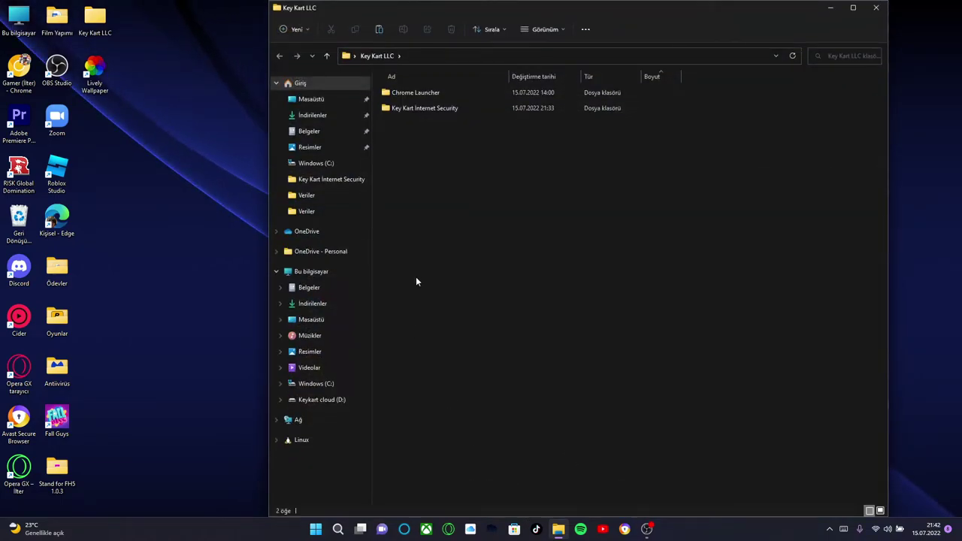
click(454, 113)
click(633, 171)
click(564, 105)
click(644, 179)
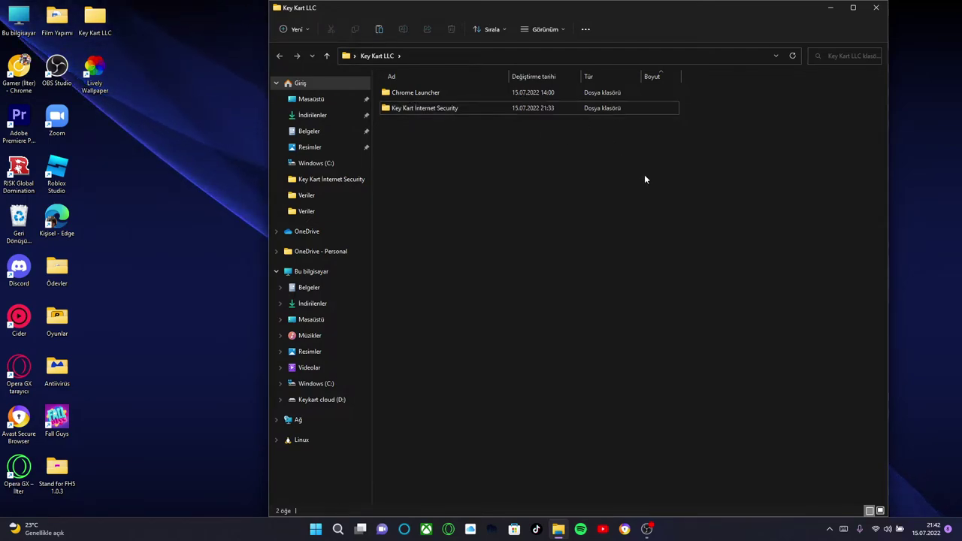
click(426, 94)
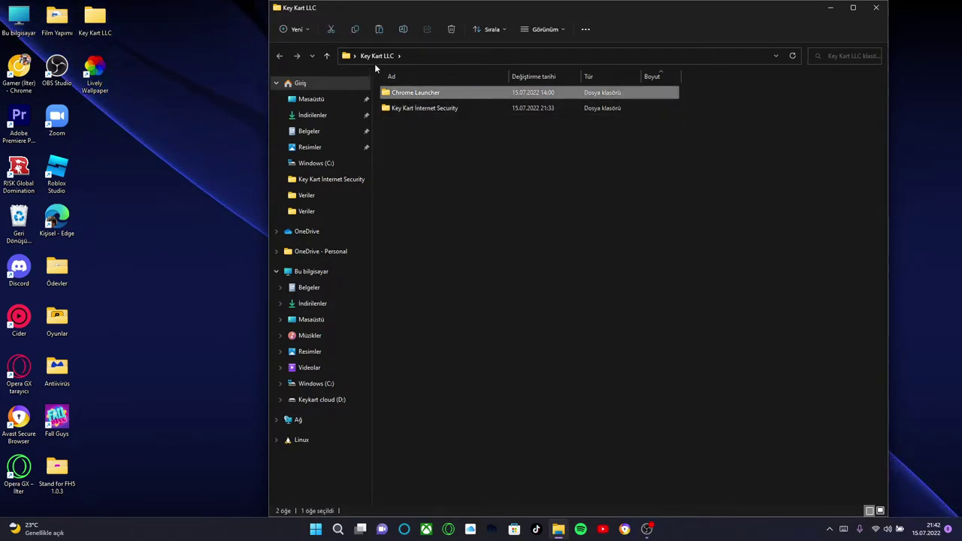
click(650, 530)
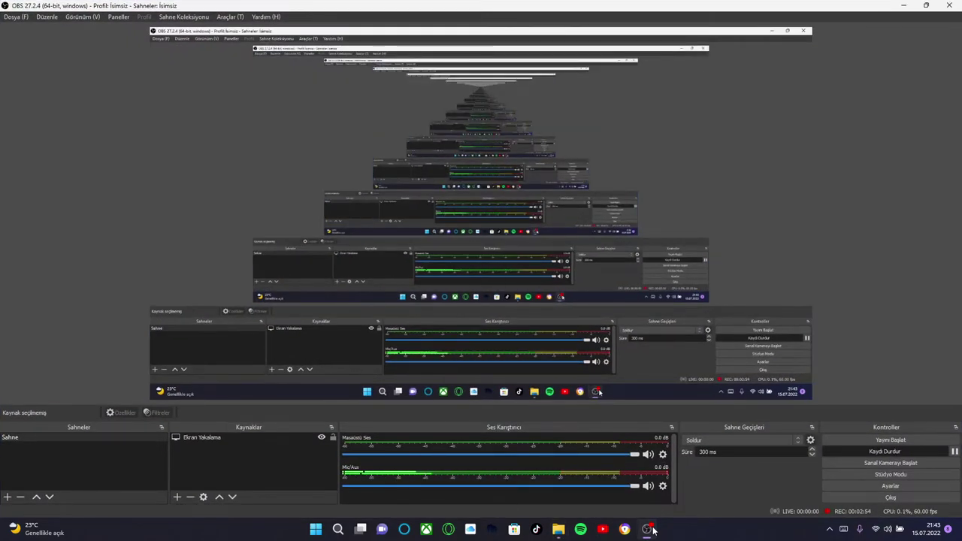
click(647, 529)
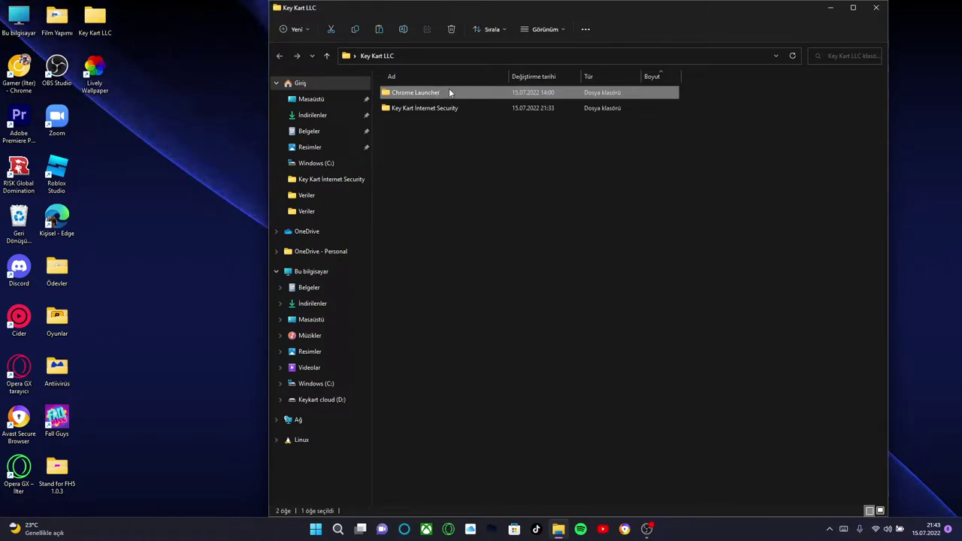
Step: Open the Chrome Launcher subfolder of the Key Kart LLC folder
right_click(449, 91)
click(405, 92)
double_click(404, 92)
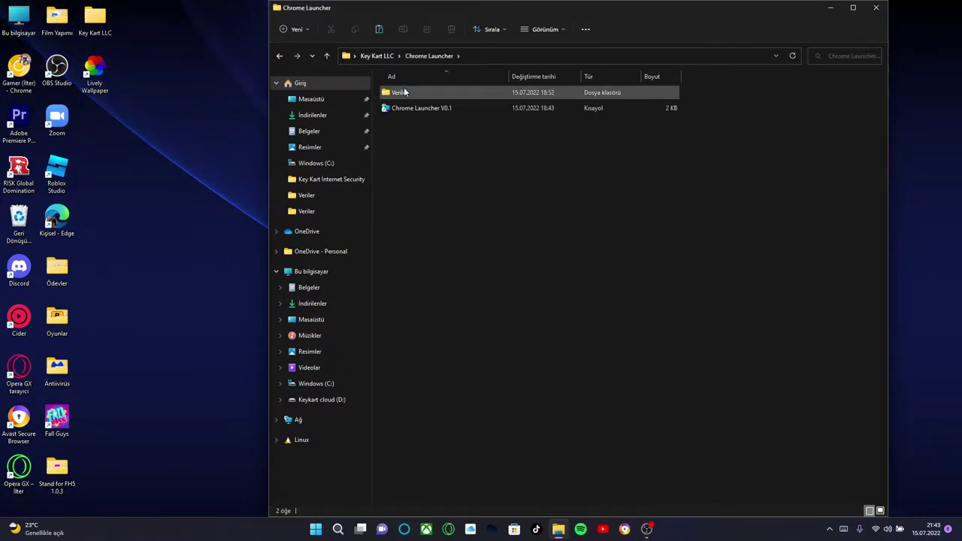
Step: Look inside the Veriler subfolder of Chrome Launcher and return to the Key Kart LLC folder
double_click(404, 92)
click(278, 56)
click(276, 56)
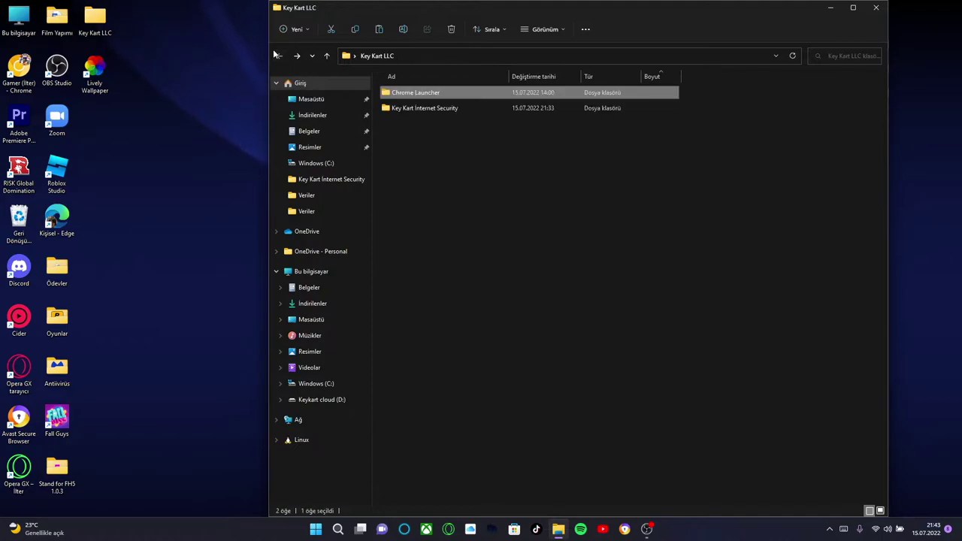
Step: Scan the Chrome Launcher folder with Malwarebytes
right_click(424, 93)
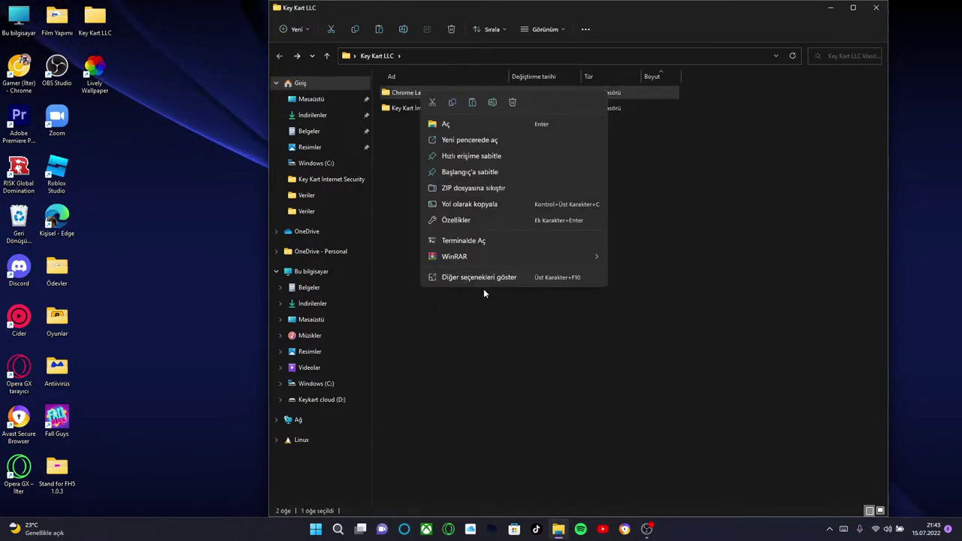
click(486, 278)
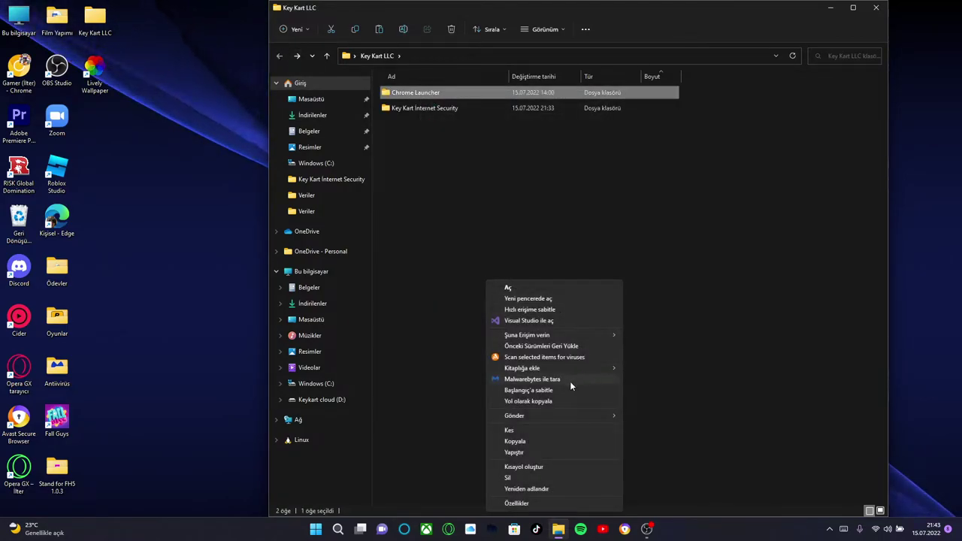
click(570, 380)
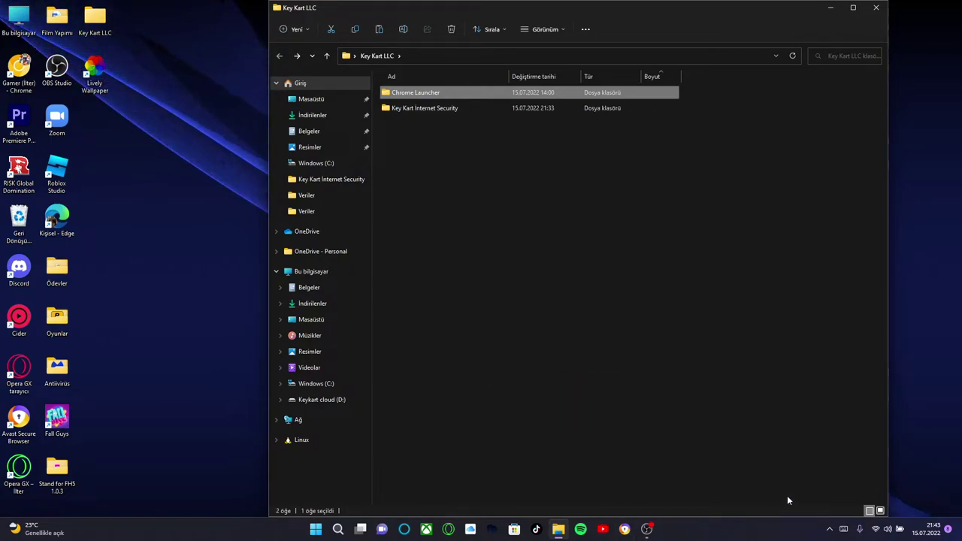
Step: Choose Hide Malwarebytes from its notification-area icon and minimize the Key Kart LLC folder window
click(829, 529)
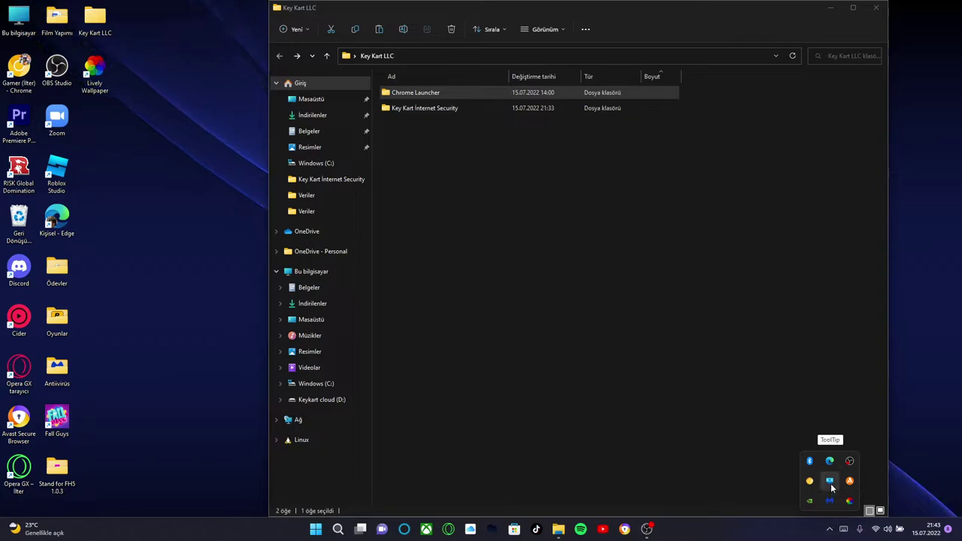
right_click(830, 485)
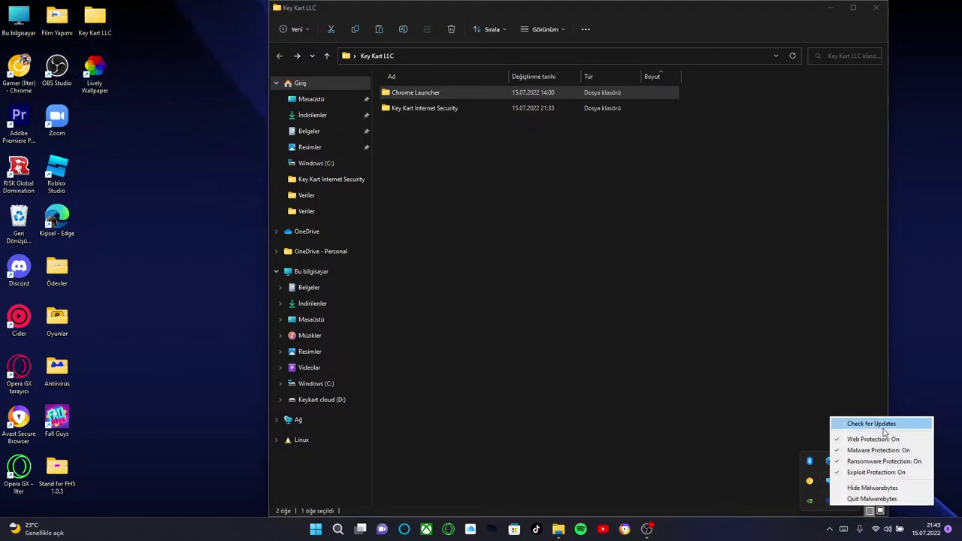
click(892, 489)
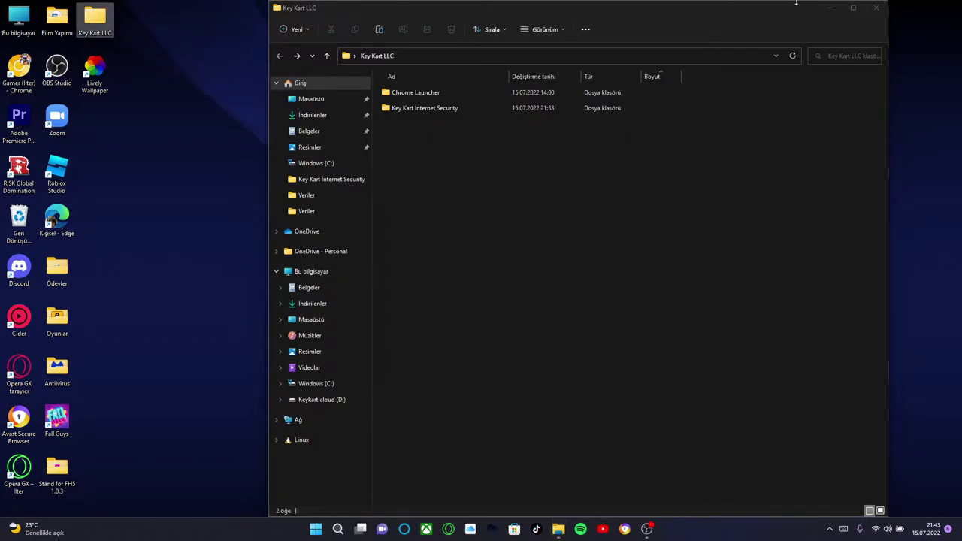
click(831, 7)
drag(797, 22, 365, 230)
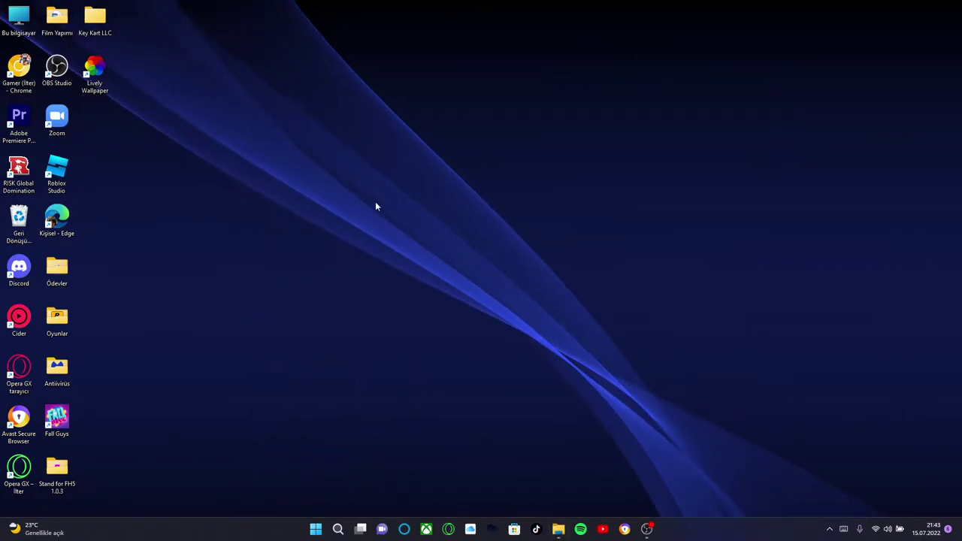
right_click(397, 181)
click(352, 155)
right_click(358, 117)
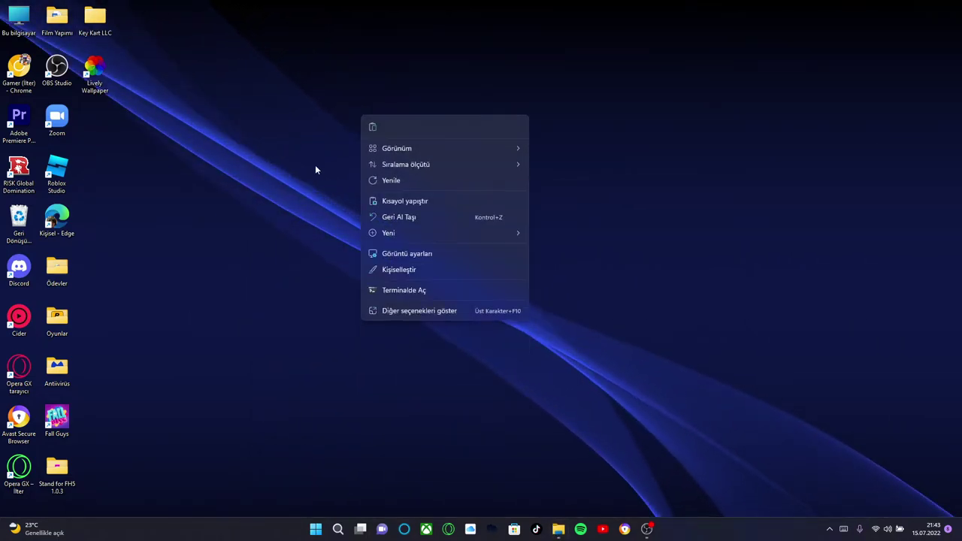
click(320, 171)
drag(157, 155, 113, 98)
drag(194, 39, 954, 511)
right_click(571, 237)
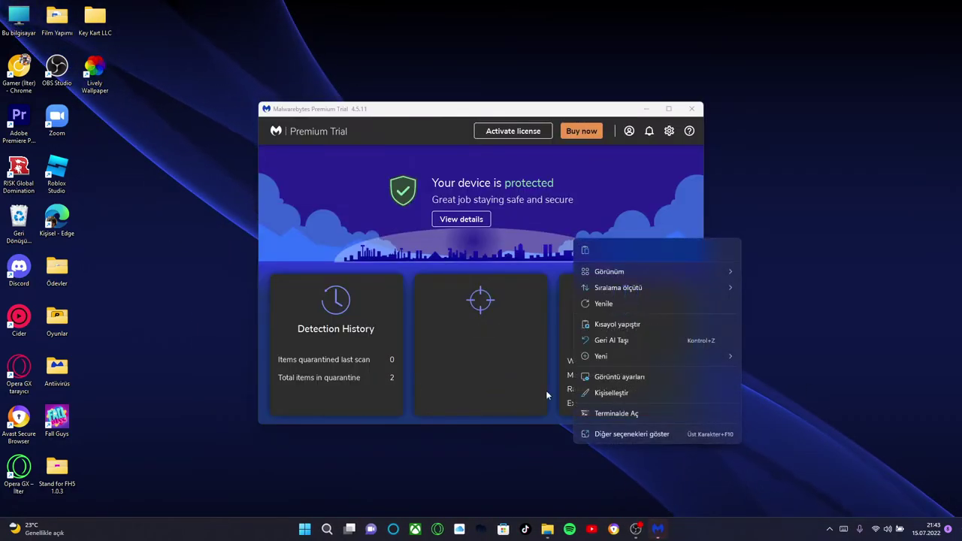
click(538, 169)
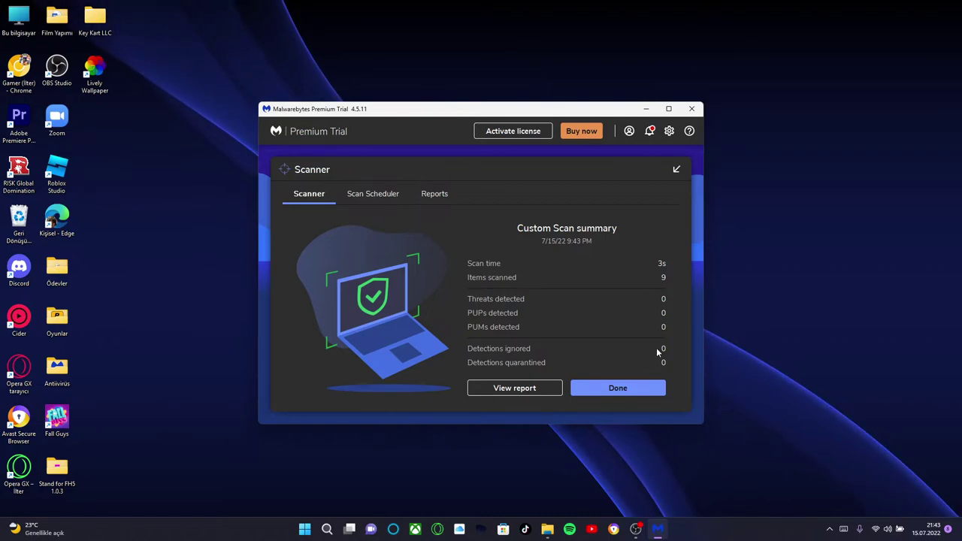
Step: Dismiss the Malwarebytes custom scan summary, close its window and bring back the Key Kart LLC folder window
click(631, 388)
click(692, 108)
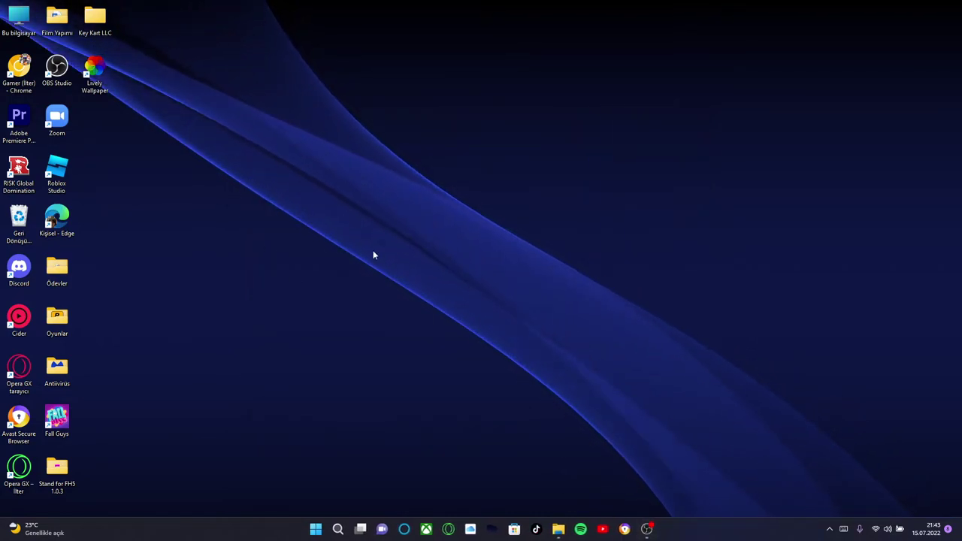
click(552, 531)
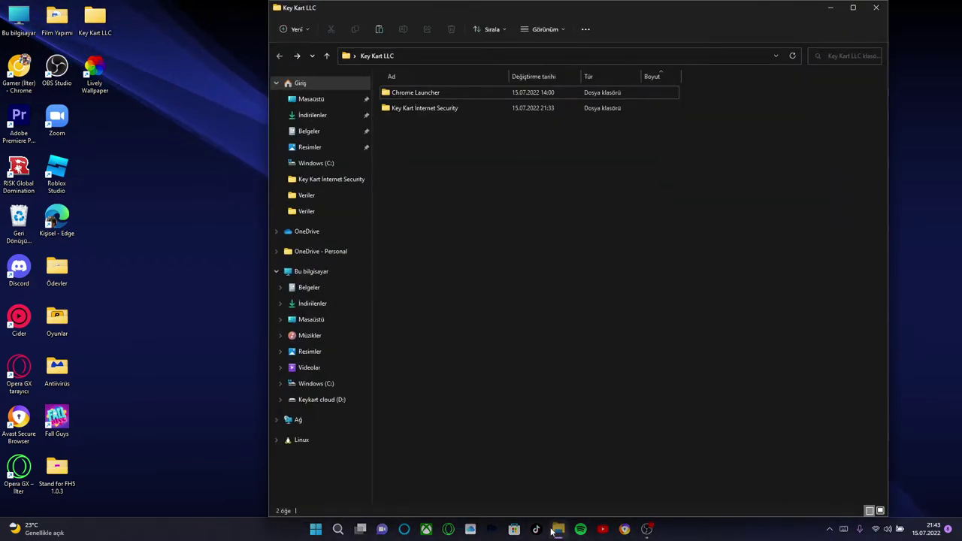
Step: Scan the Chrome Launcher folder for viruses with Avast Premium Security
click(435, 97)
right_click(435, 97)
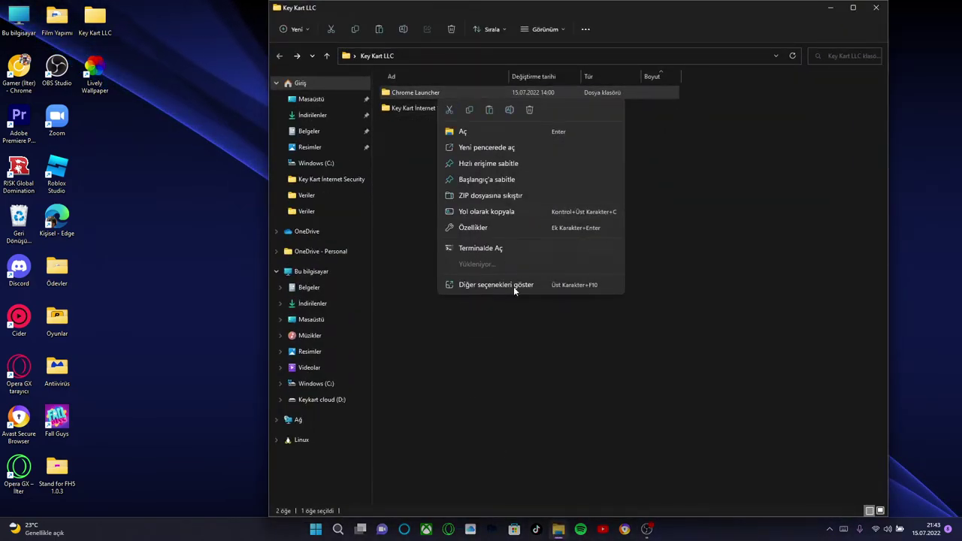
click(517, 288)
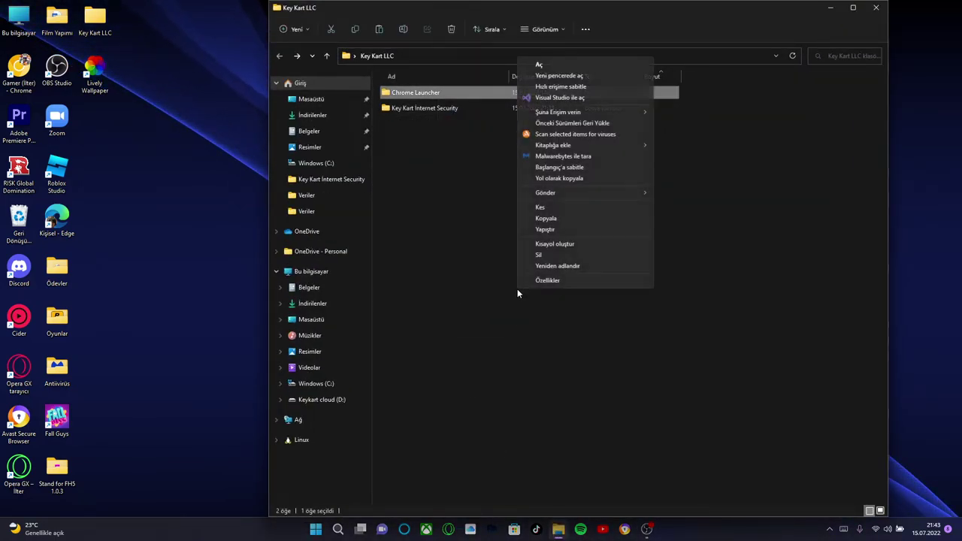
click(584, 138)
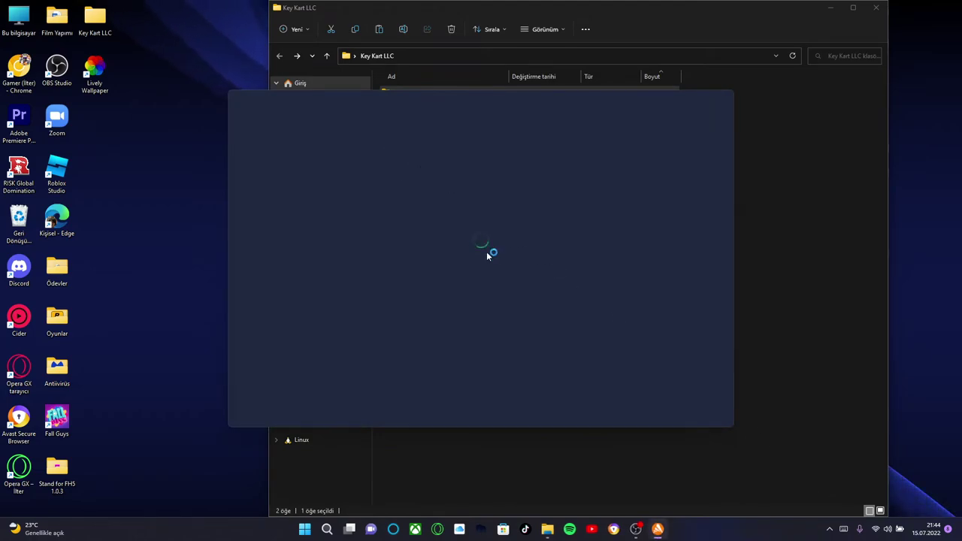
click(525, 338)
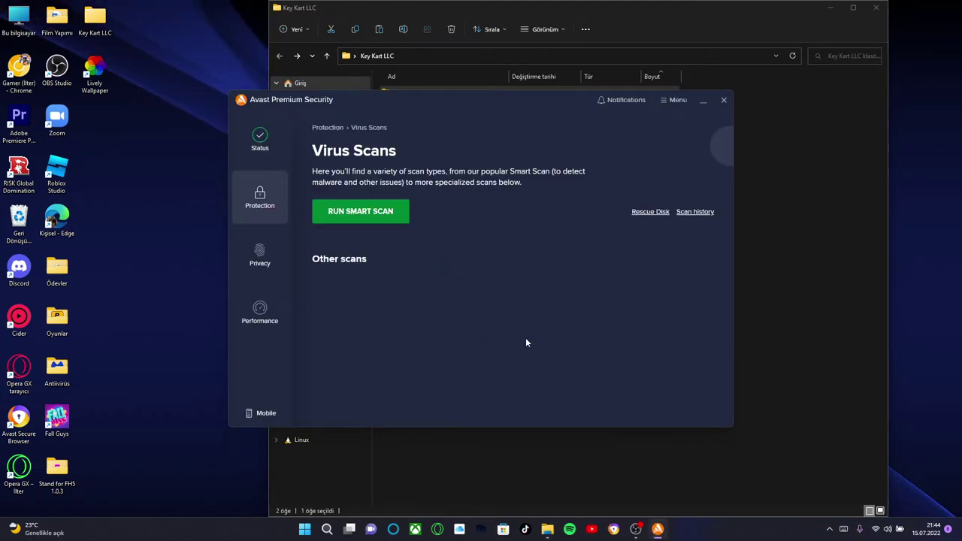
Step: Open Avast's user interface settings and check which languages the language list and Manage languages offer
click(272, 145)
click(675, 99)
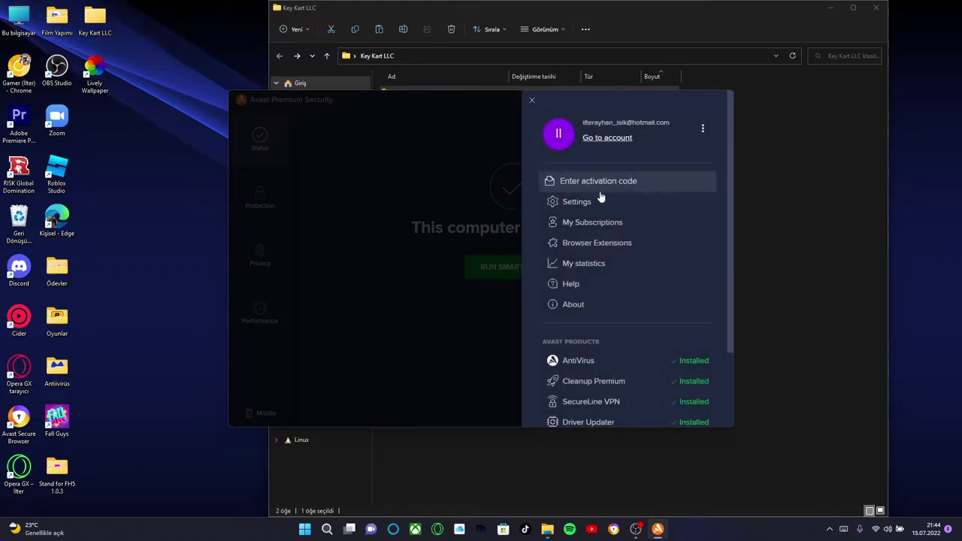
click(595, 200)
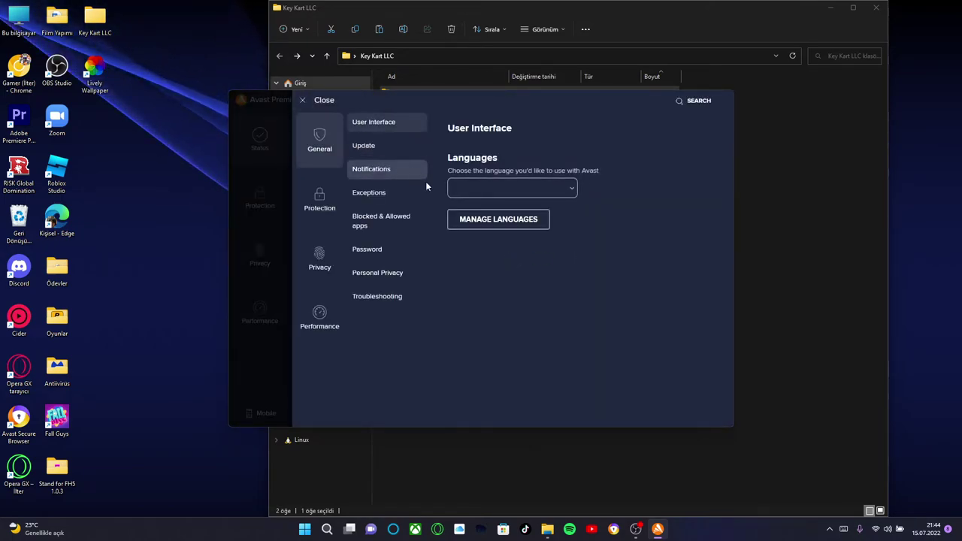
click(505, 194)
click(564, 203)
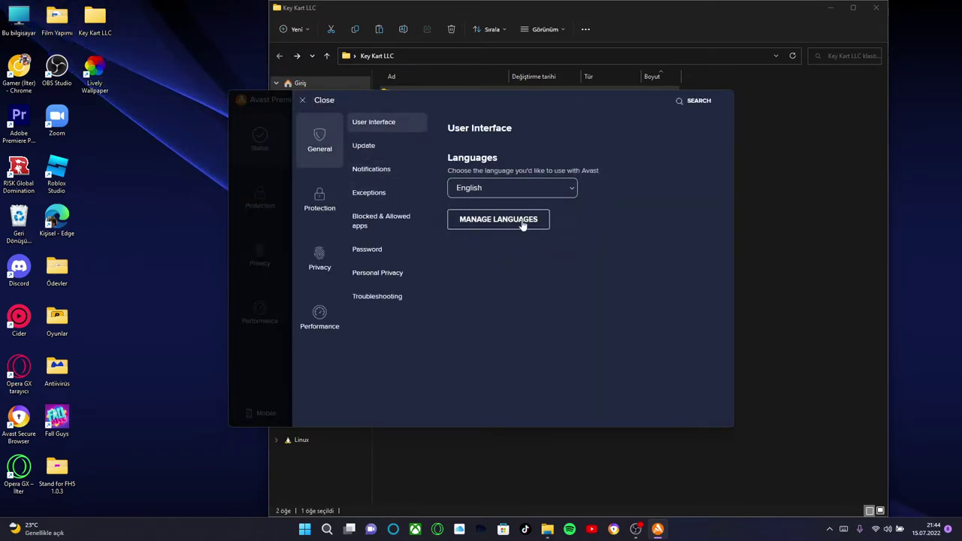
click(541, 221)
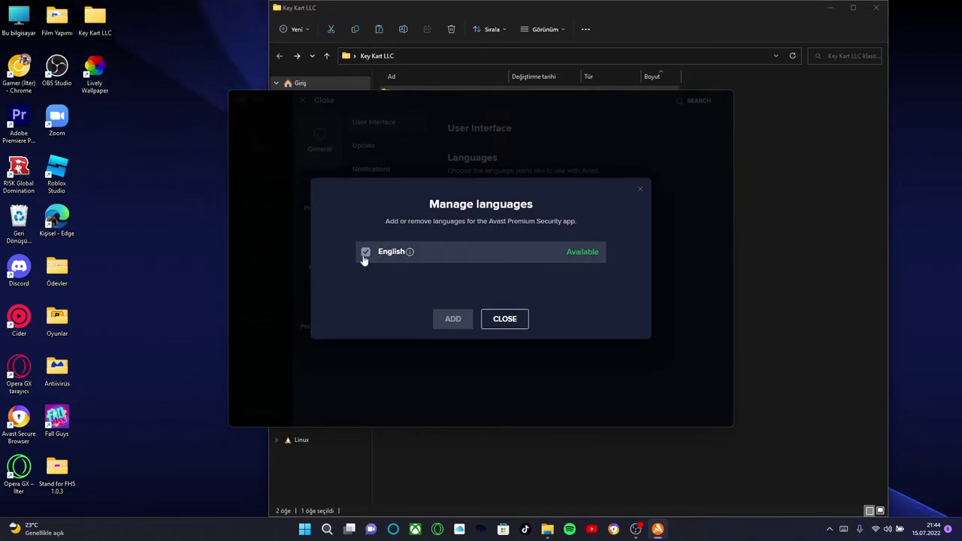
click(639, 190)
Step: Recheck the language list and the Manage languages dialog for other languages, closing the dialog each time
click(485, 193)
click(489, 202)
click(511, 223)
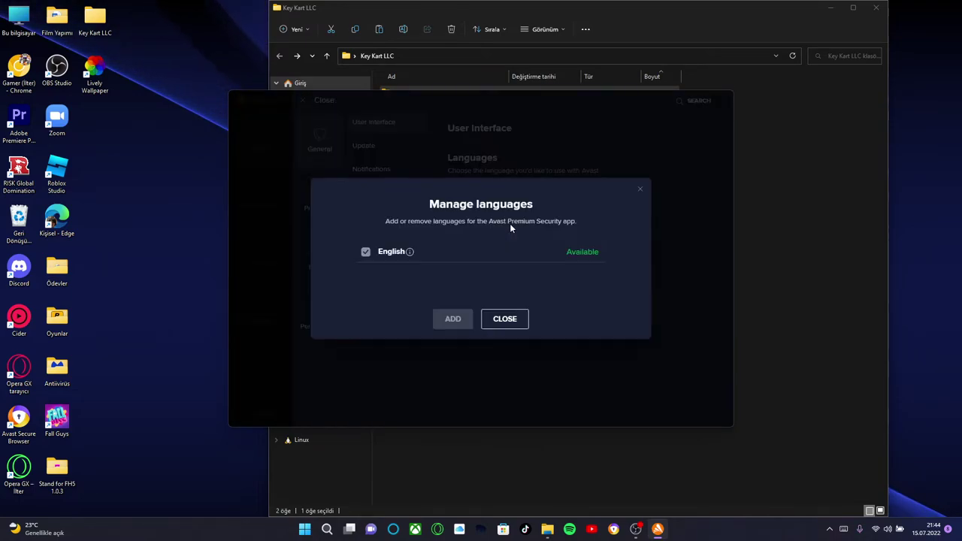
click(487, 321)
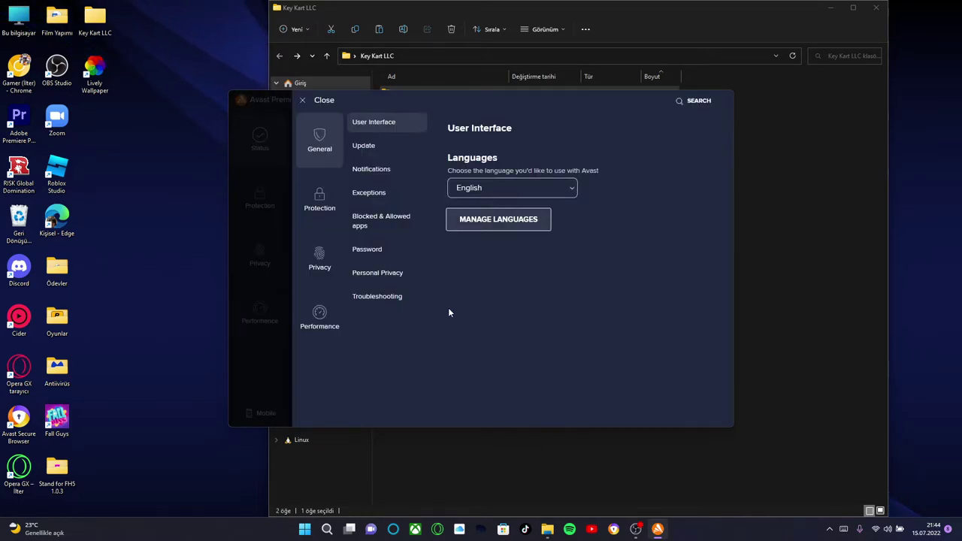
click(521, 188)
click(526, 202)
click(523, 222)
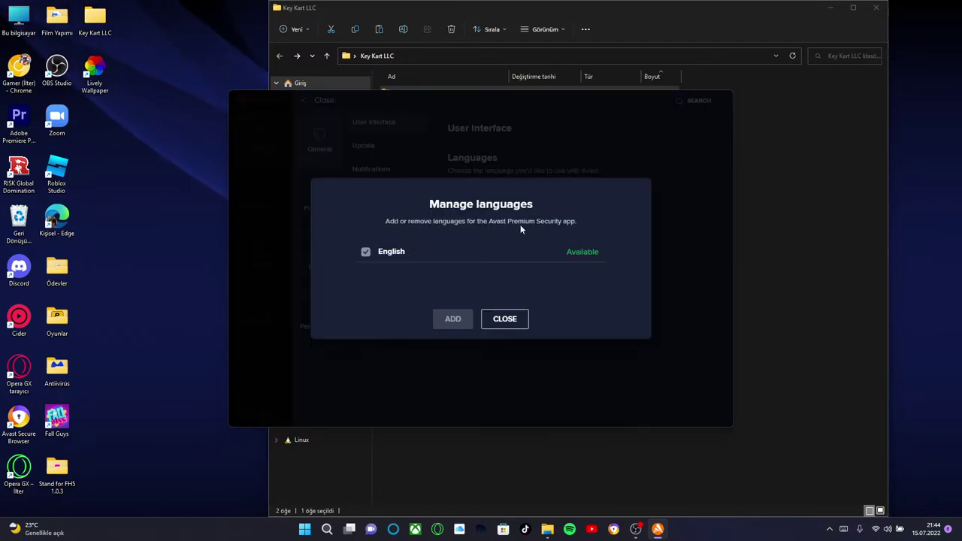
click(640, 189)
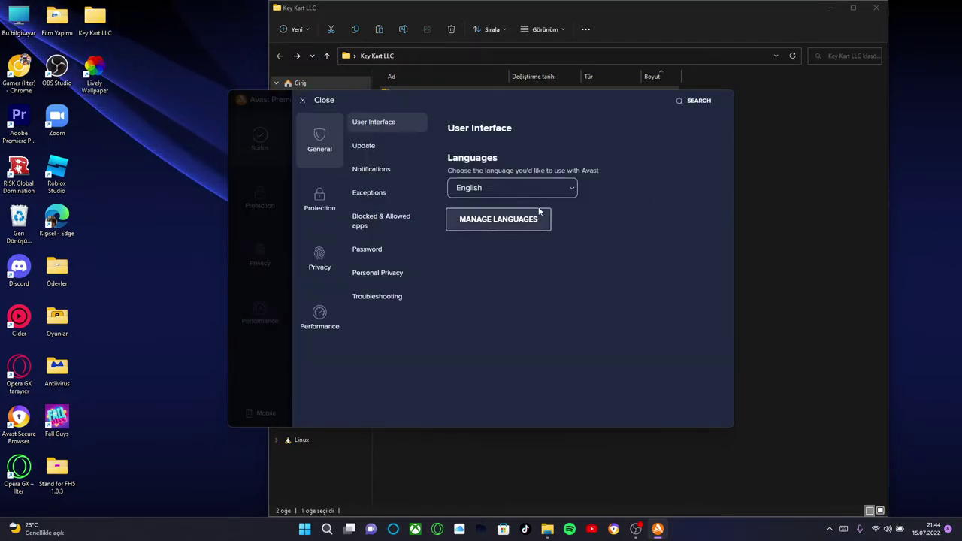
Step: Leave the Avast settings and close the Avast Premium Security window
click(319, 199)
click(258, 180)
click(724, 99)
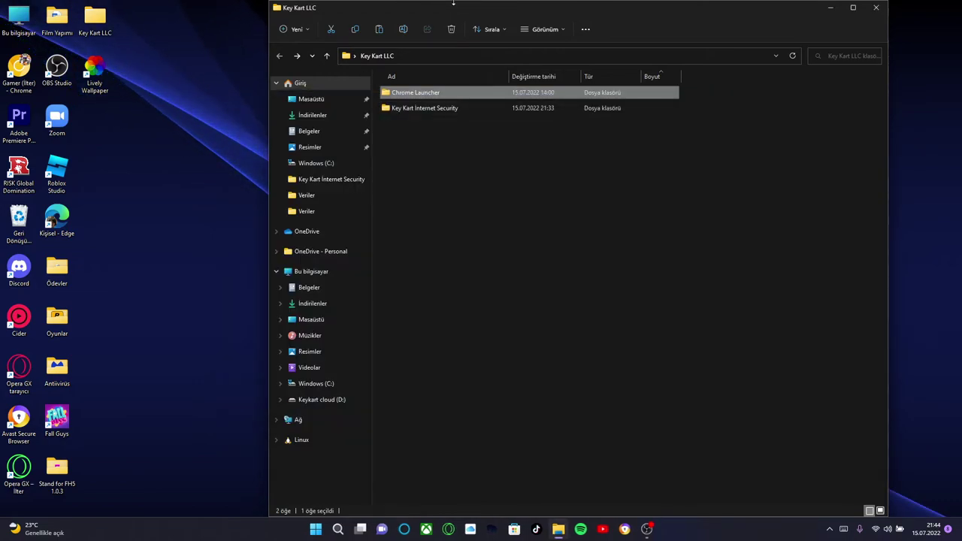
Step: Maximize the Key Kart LLC folder window and open its Key Kart İnternet Security subfolder
drag(444, 229, 872, 68)
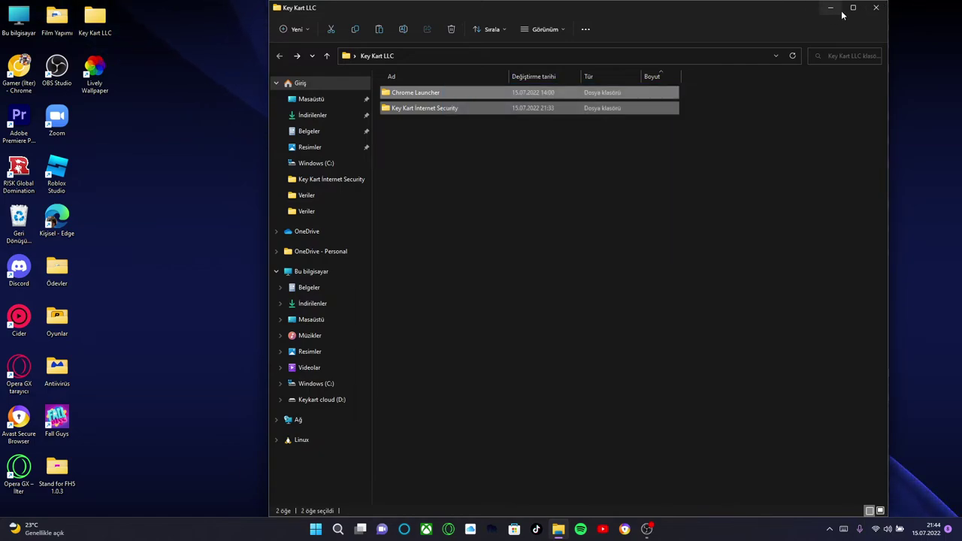
click(854, 9)
click(672, 193)
drag(333, 219, 341, 164)
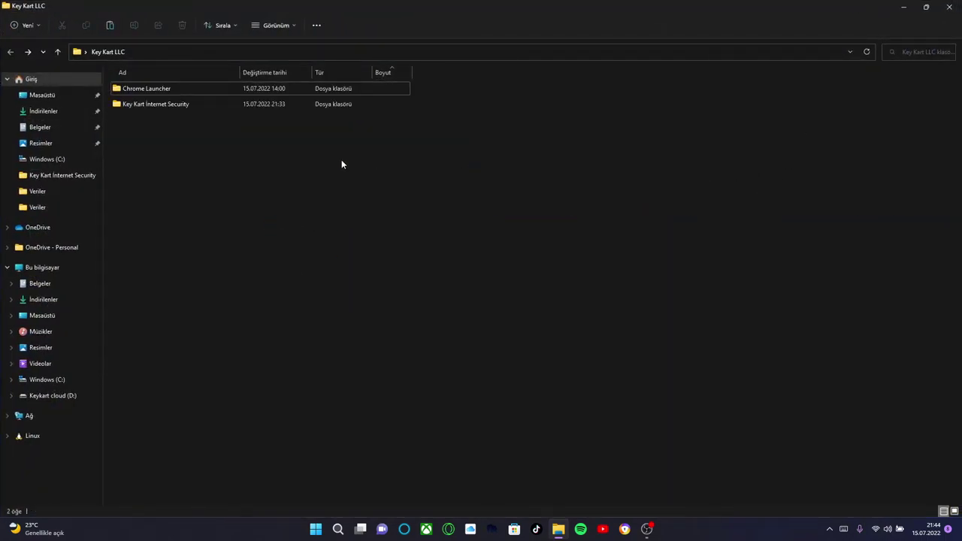
double_click(192, 105)
click(205, 102)
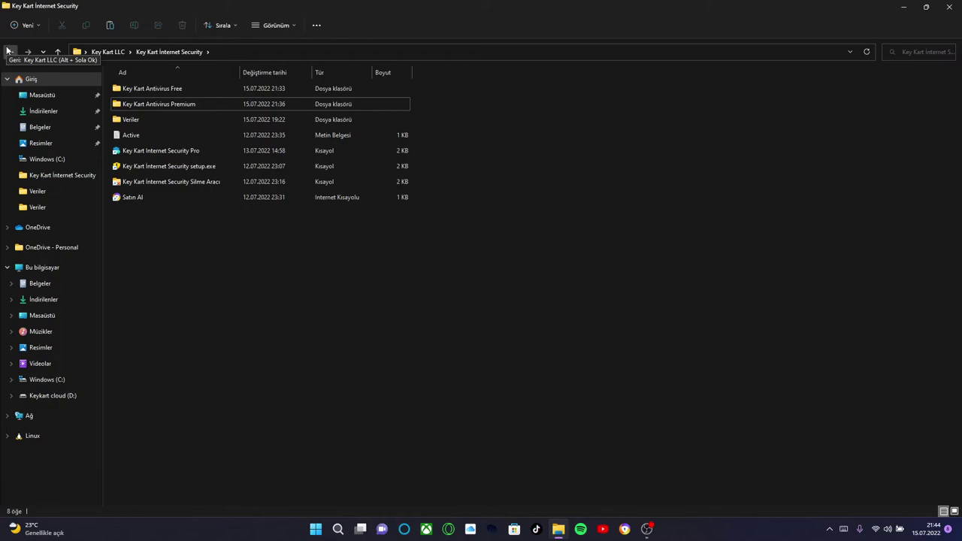
Step: View the web page behind the Satın Al internet shortcut and close the browser window
click(165, 197)
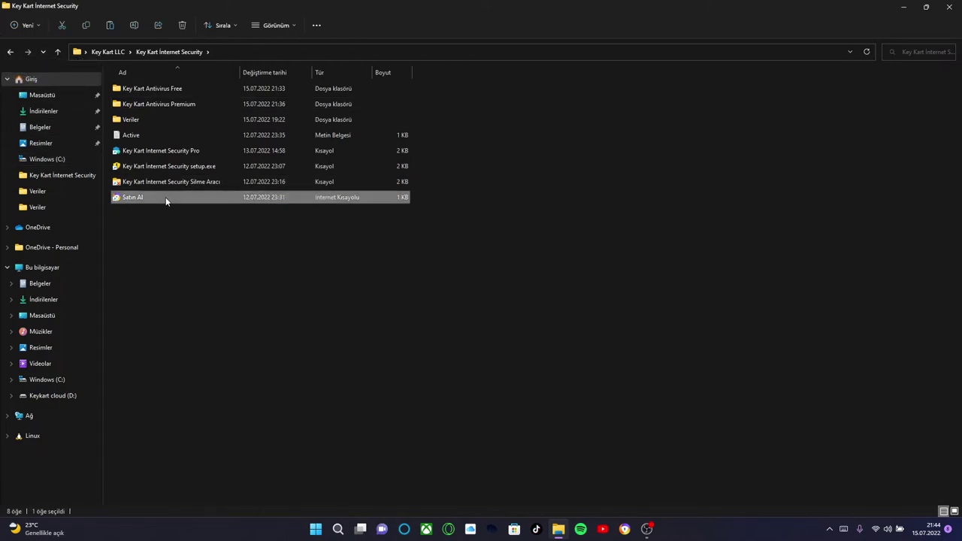
double_click(165, 197)
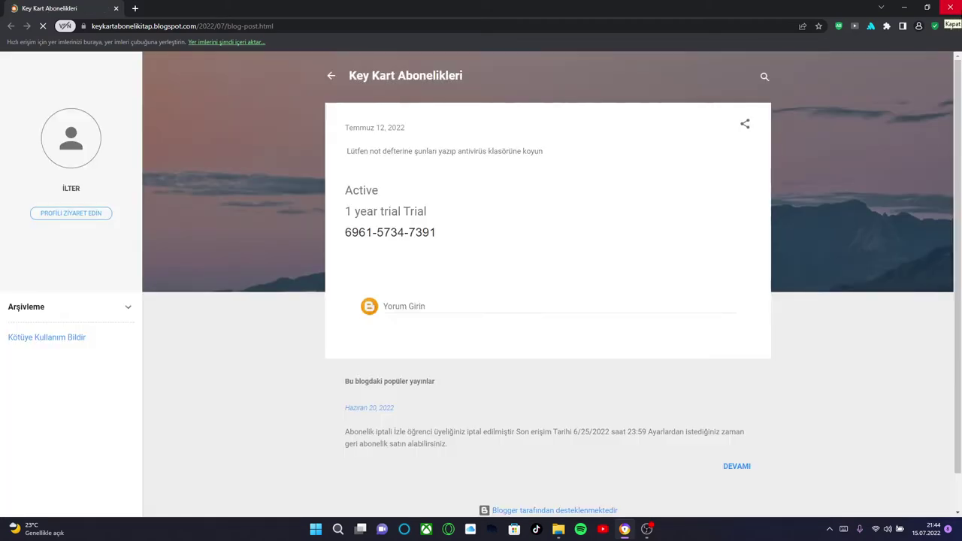
click(949, 7)
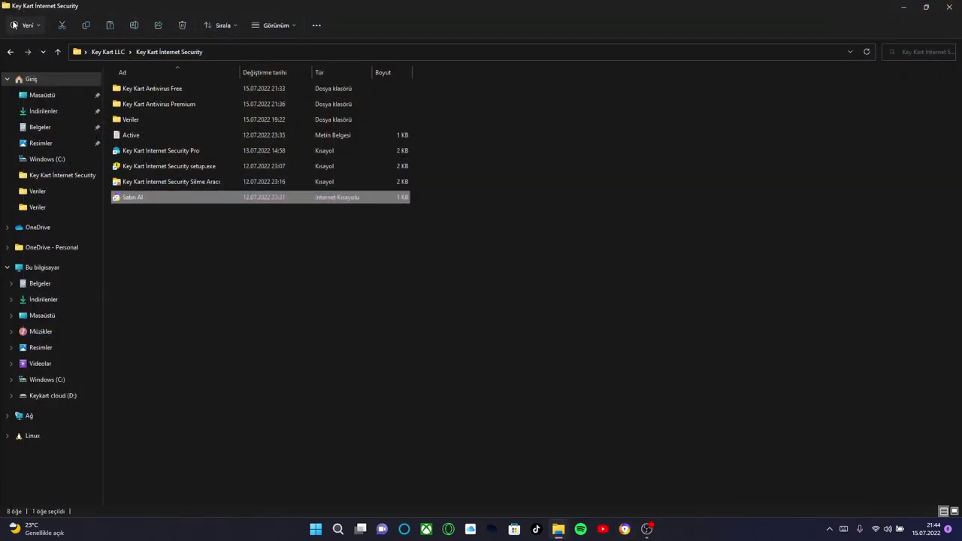
Step: Go back to the Key Kart LLC folder, look inside Chrome Launcher and return
click(10, 51)
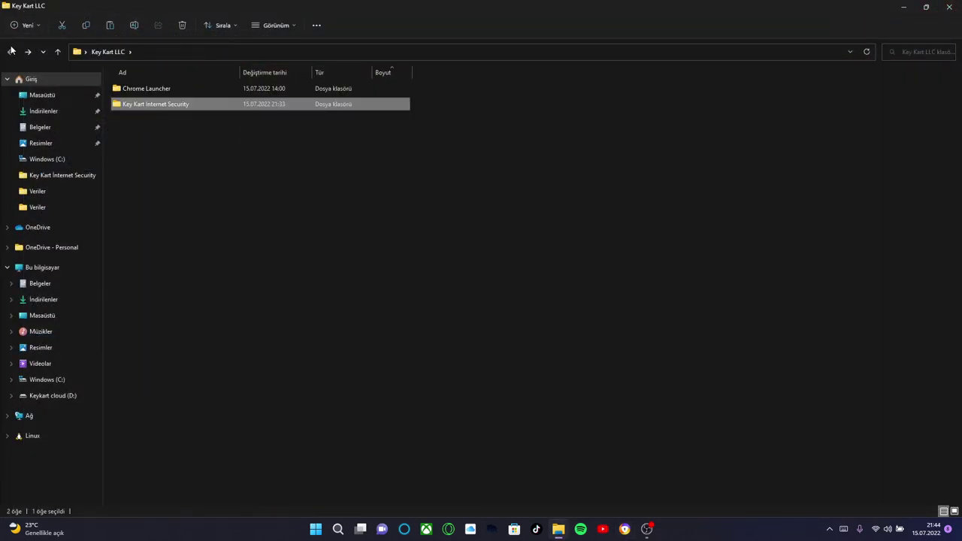
double_click(193, 87)
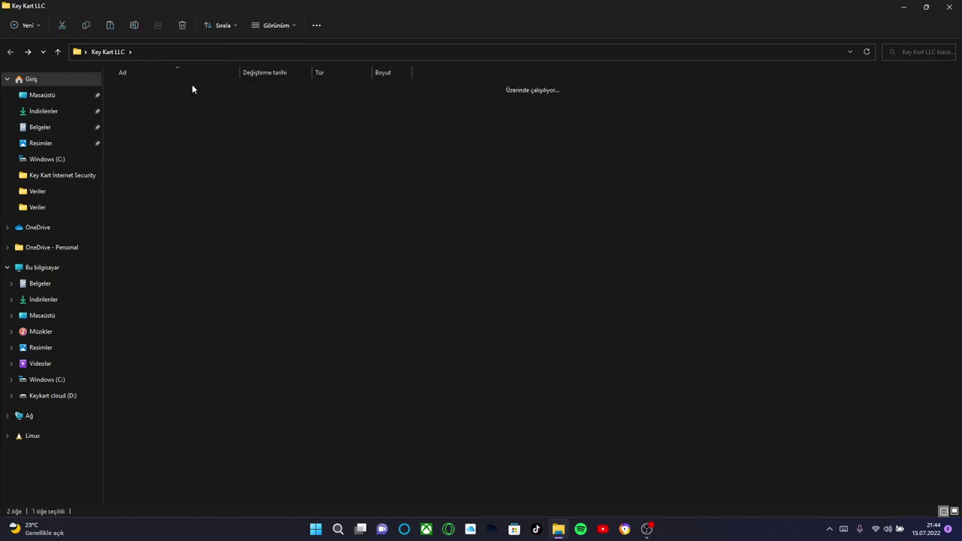
click(10, 52)
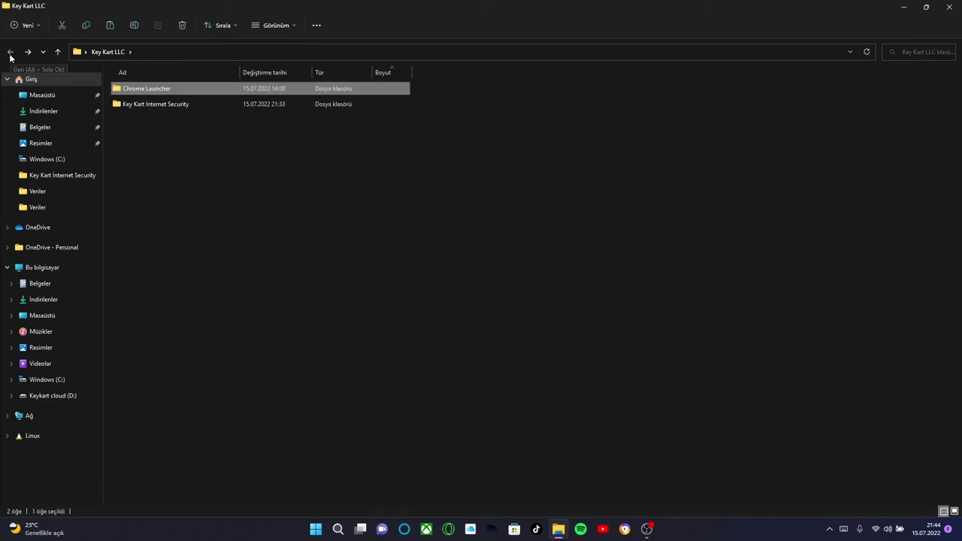
Step: Look through the Chrome Launcher and Key Kart İnternet Security subfolders once more, returning to the Key Kart LLC folder
mouse_move(481, 6)
mouse_down()
mouse_move(411, 179)
mouse_move(615, 128)
mouse_move(484, 5)
mouse_up()
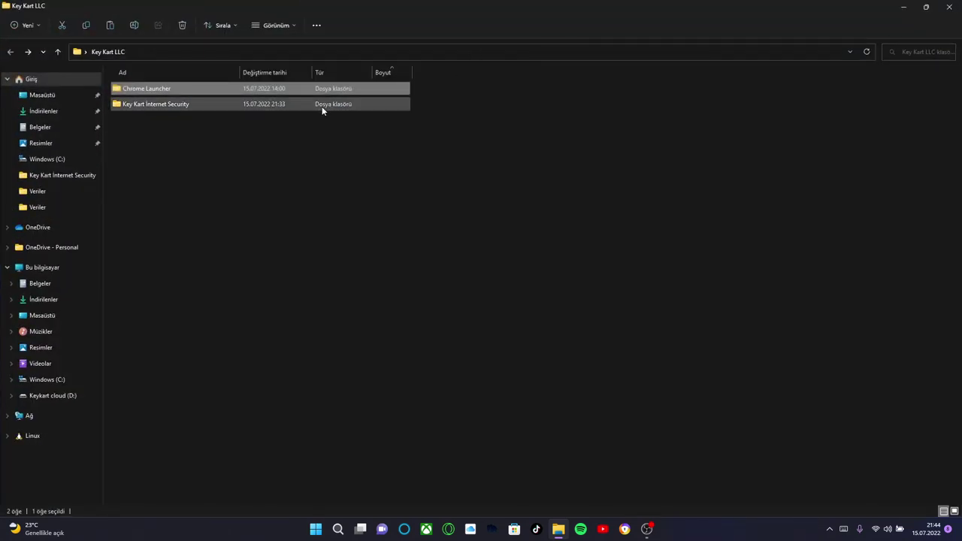
click(314, 110)
double_click(391, 91)
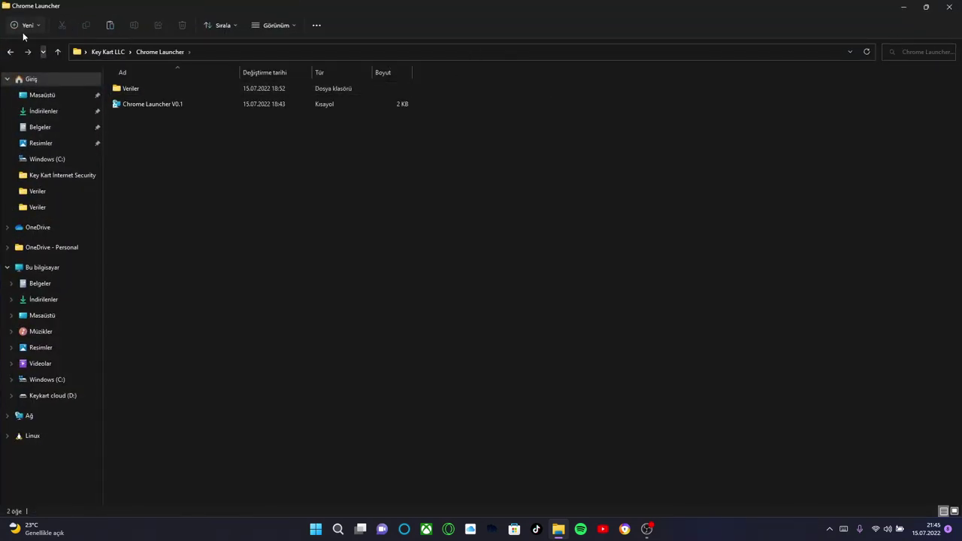
click(11, 52)
double_click(259, 102)
click(10, 53)
drag(756, 217, 722, 507)
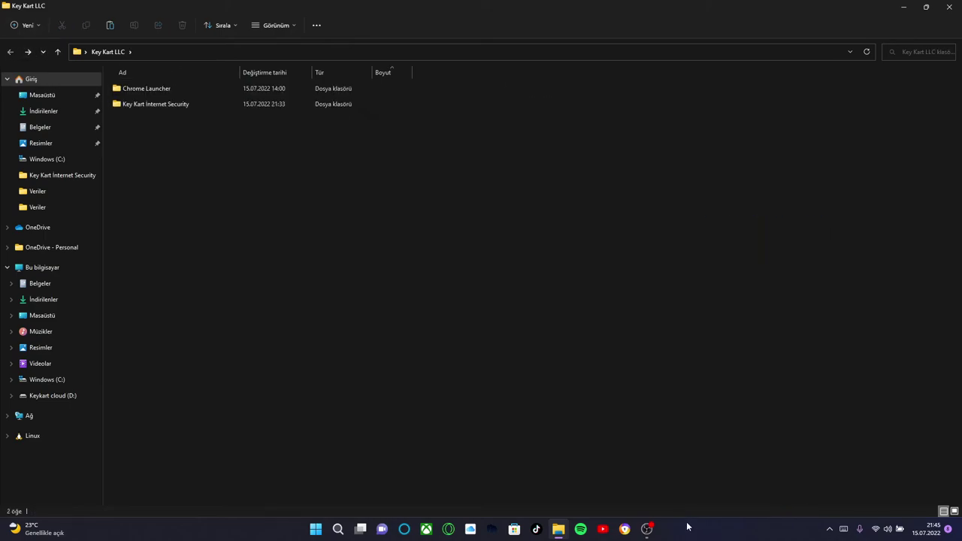
Step: Switch to OBS Studio and select the Ekran Yakalama source in the preview
click(651, 535)
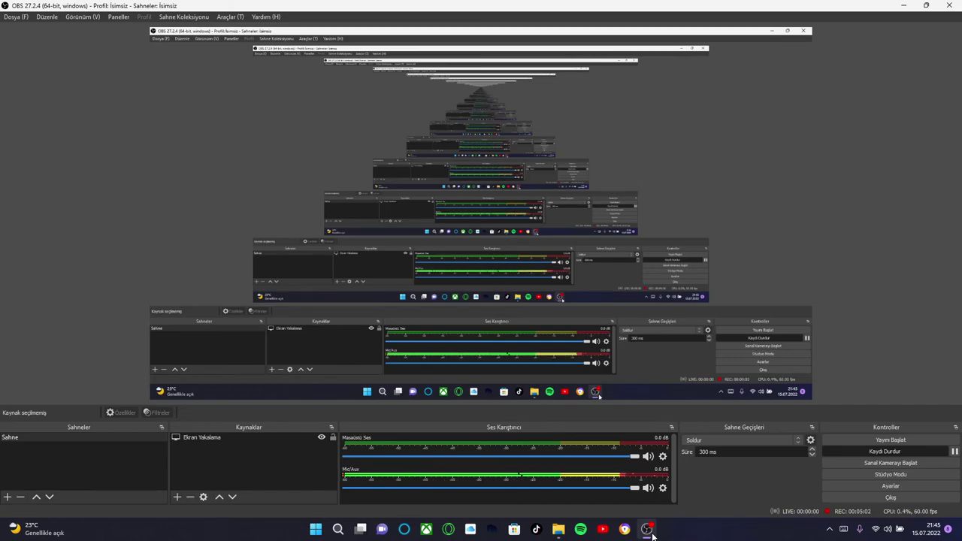
click(750, 314)
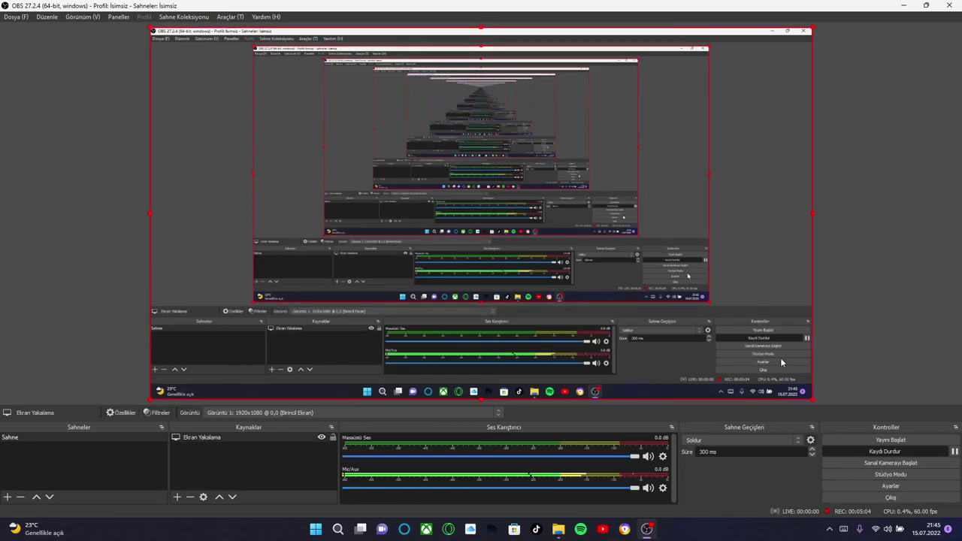